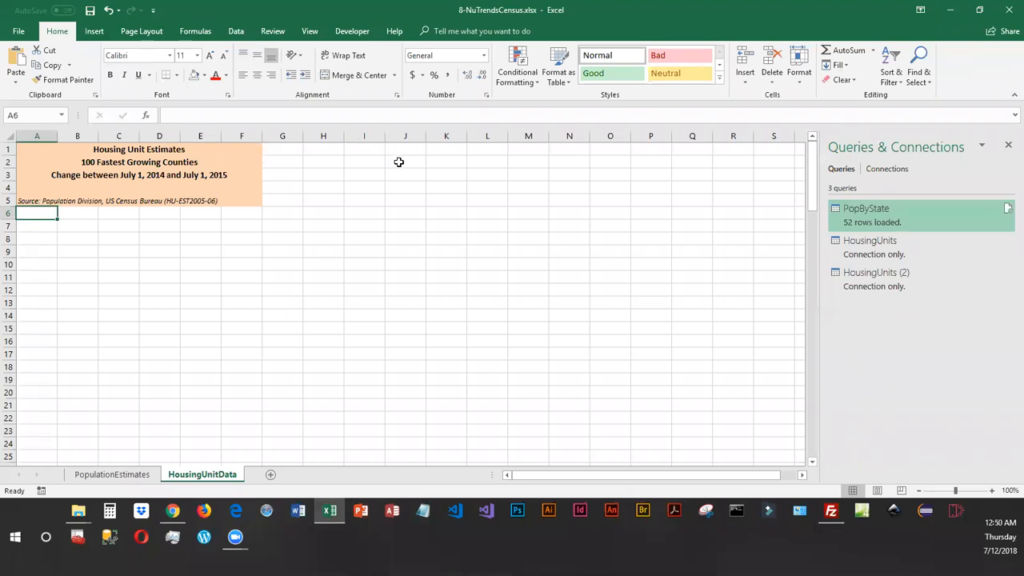
# - Start a text/CSV data import of HousingUnits.csv from the EL2C8 folder
pyautogui.click(235, 31)
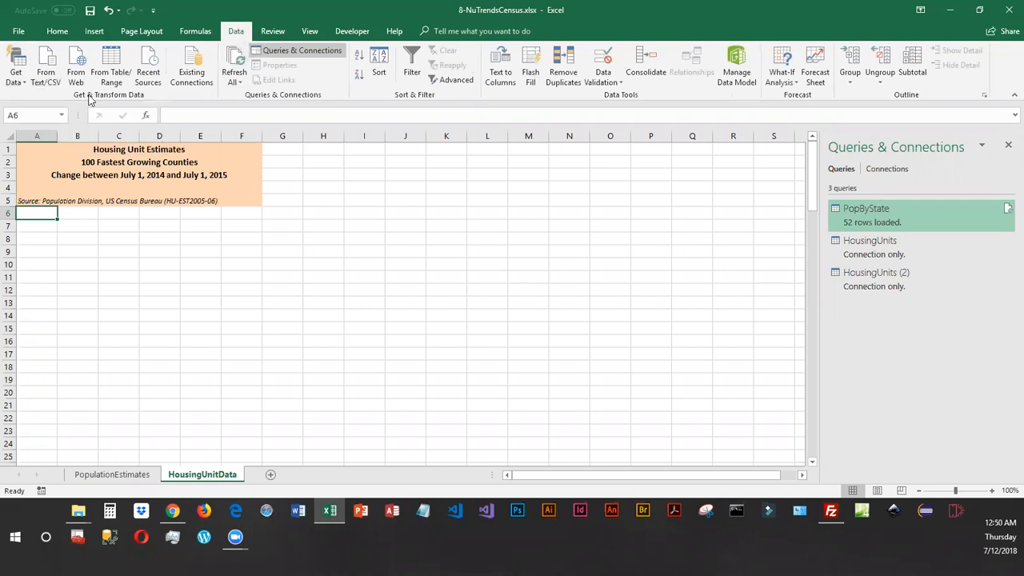
pyautogui.click(46, 68)
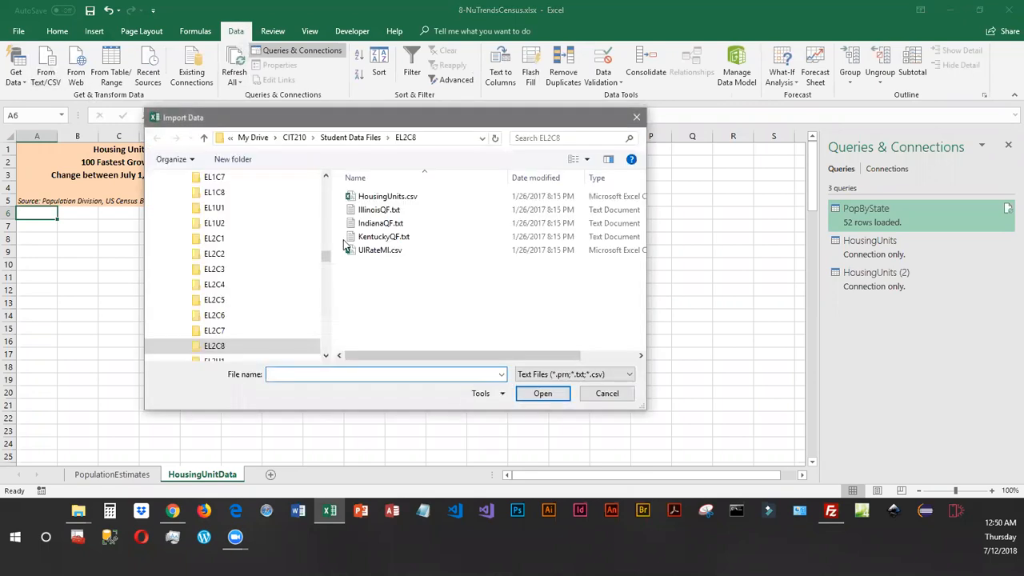
pyautogui.click(401, 198)
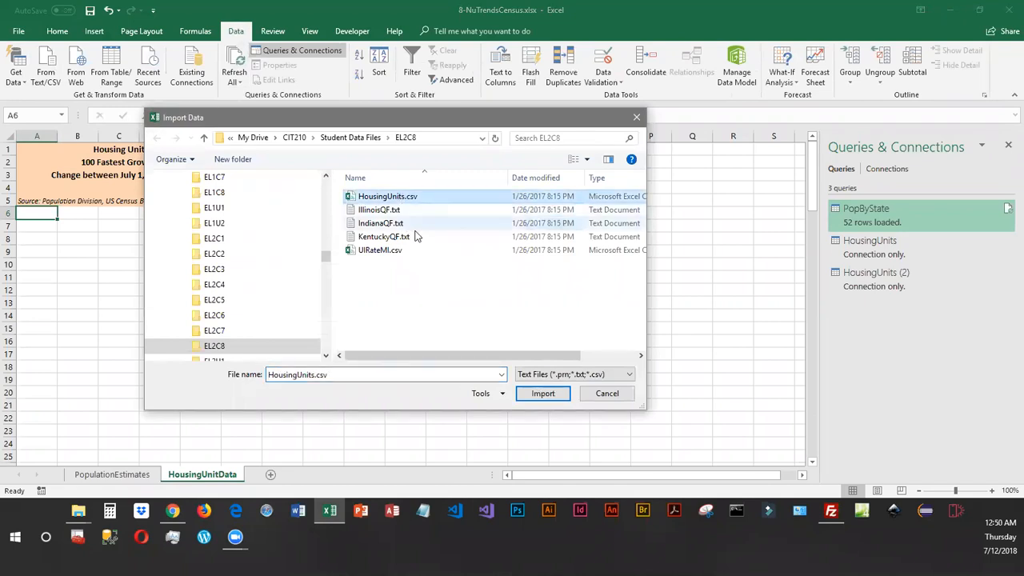
pyautogui.click(542, 395)
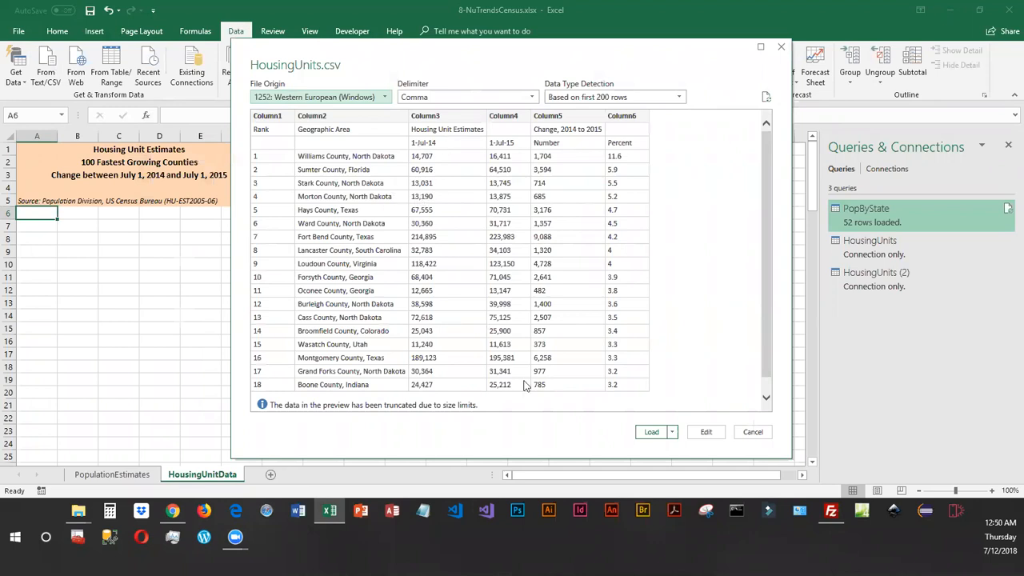
pyautogui.click(673, 432)
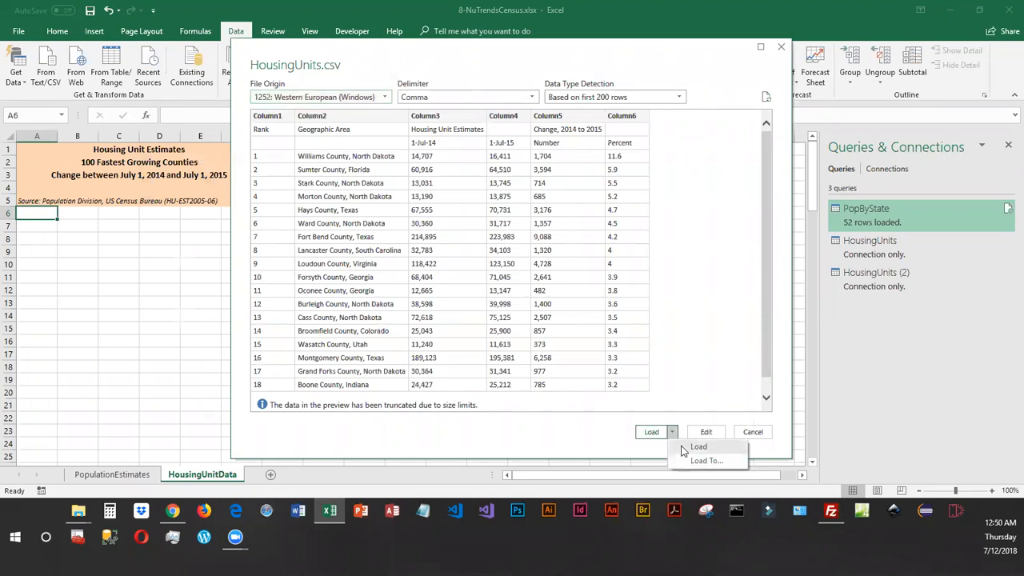
pyautogui.click(557, 438)
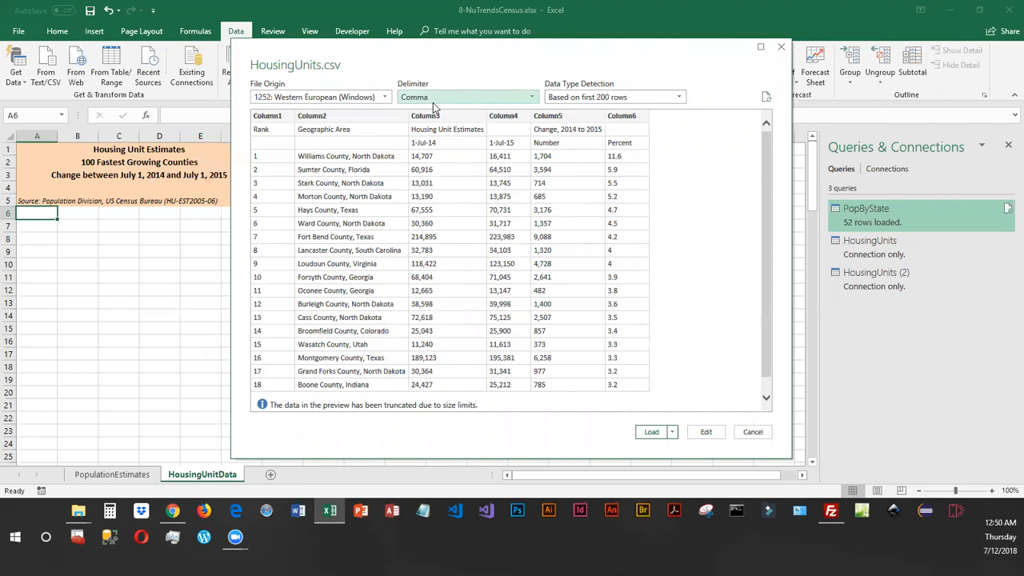
# - Set the import delimiter to Comma and base data type detection on the first 200 rows
pyautogui.click(532, 97)
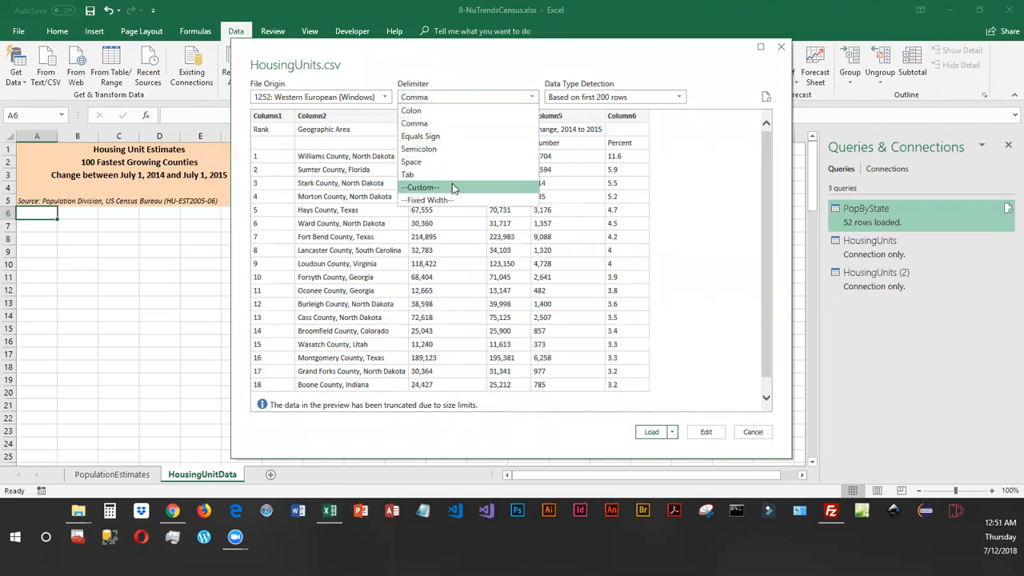
pyautogui.click(436, 126)
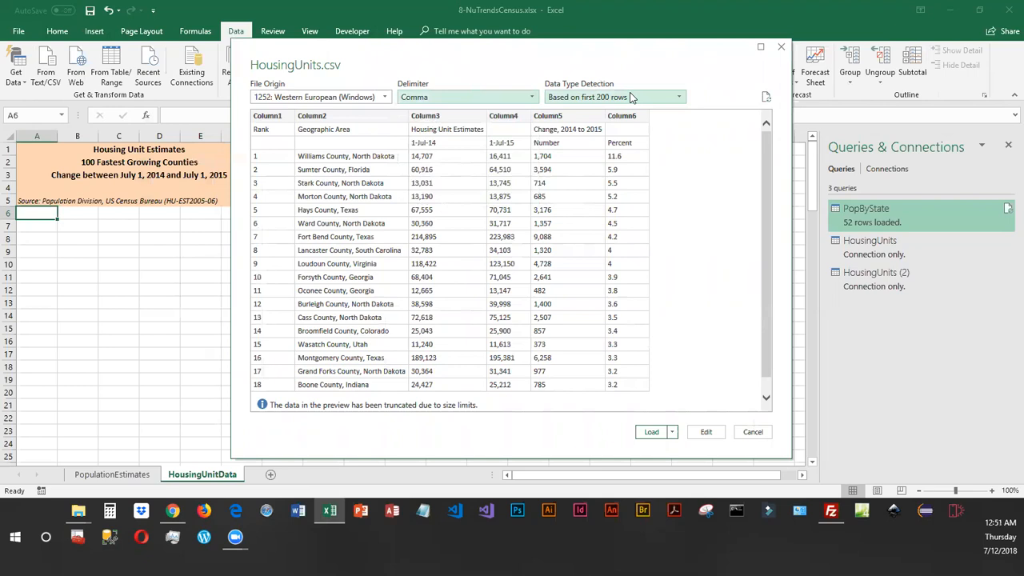
pyautogui.click(678, 99)
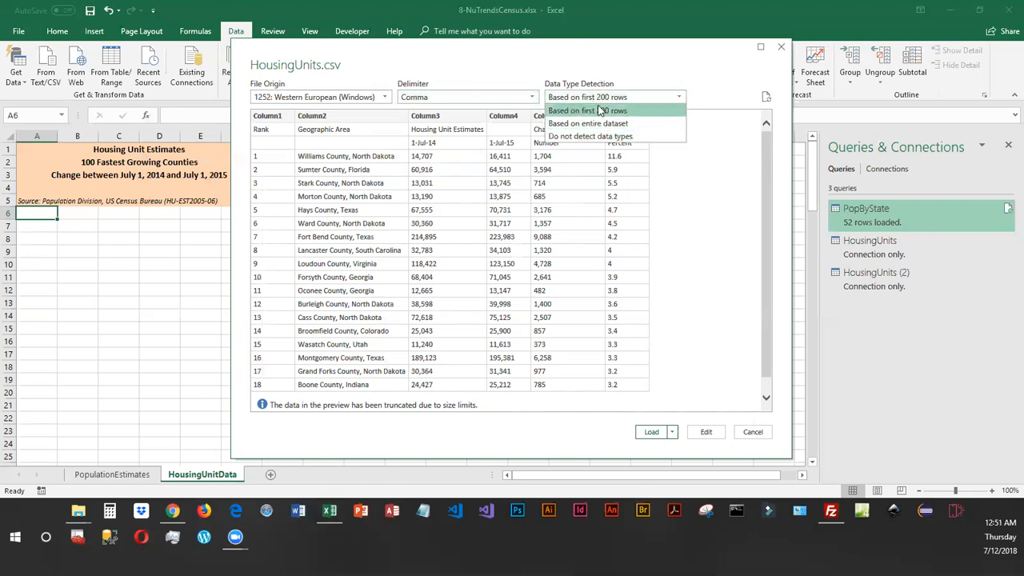
pyautogui.click(580, 113)
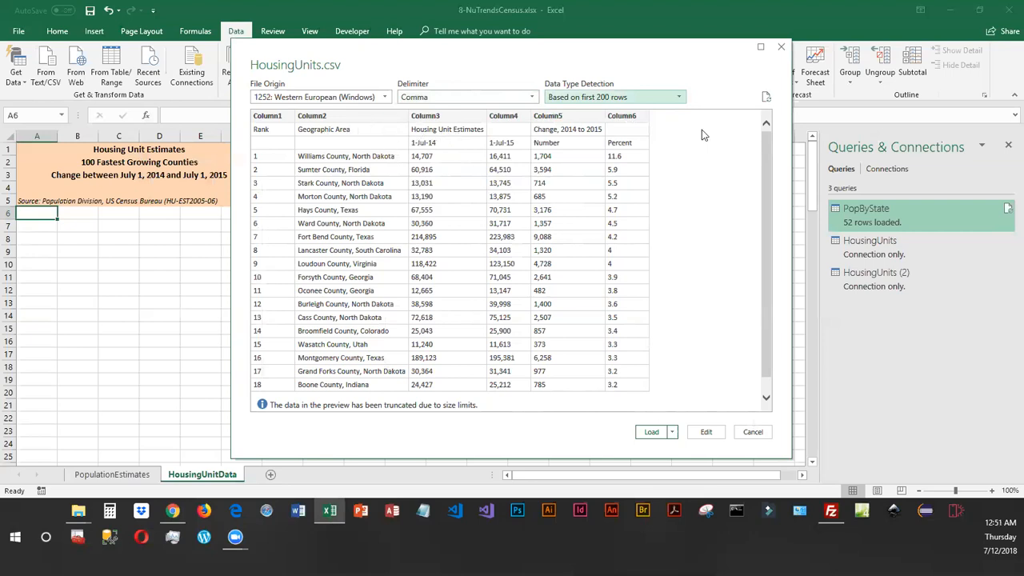
# - Open the housing data for editing in Power Query and use its first row as headers
pyautogui.click(706, 433)
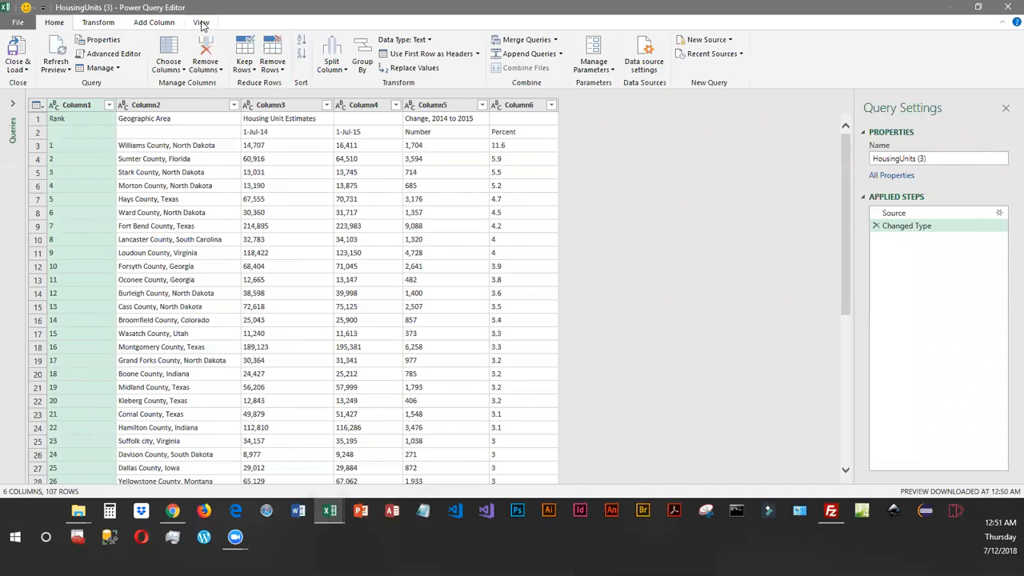
pyautogui.click(42, 111)
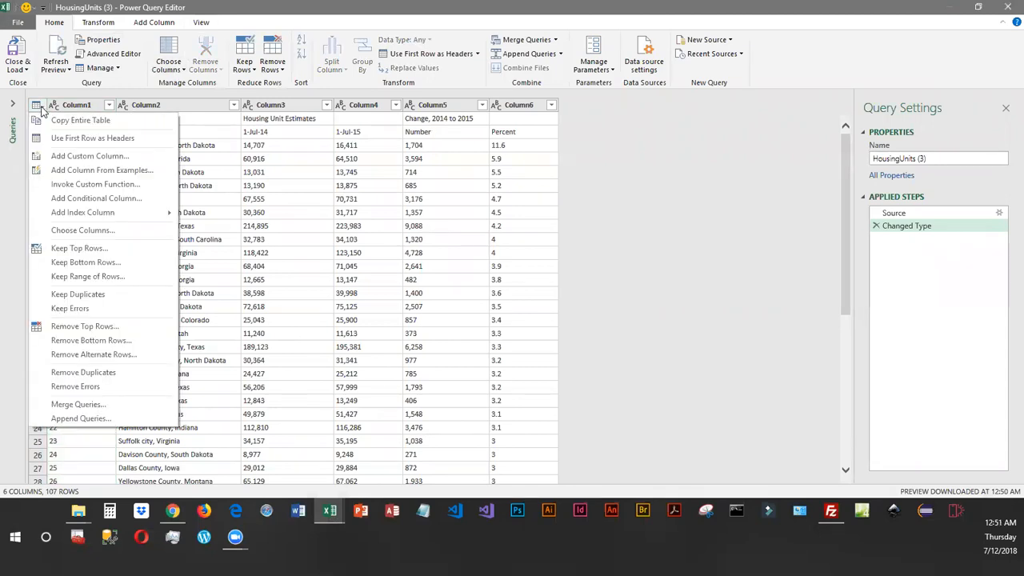
pyautogui.click(86, 140)
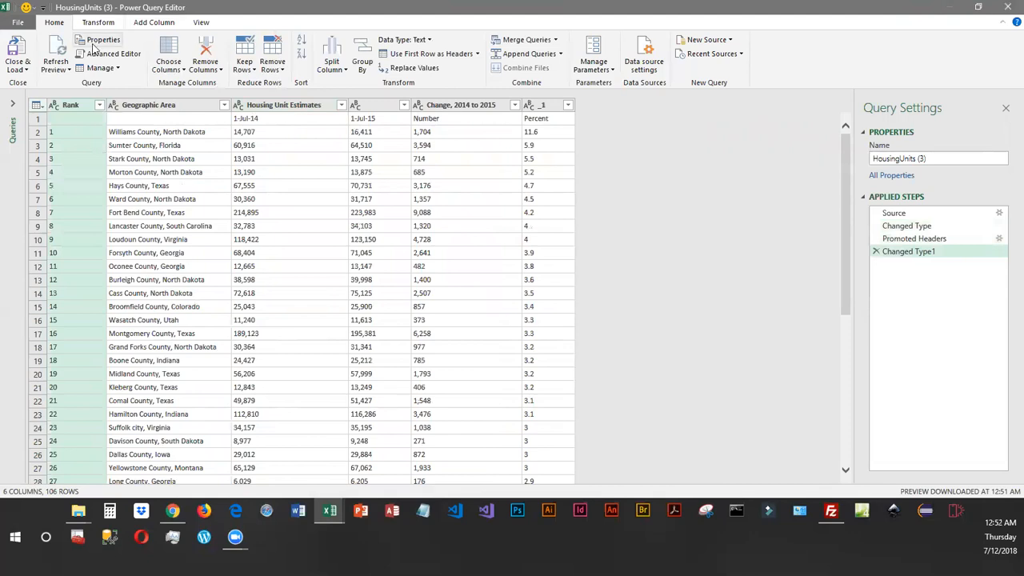
# - Close the query and load it as a table into the existing worksheet at cell A6
pyautogui.click(28, 72)
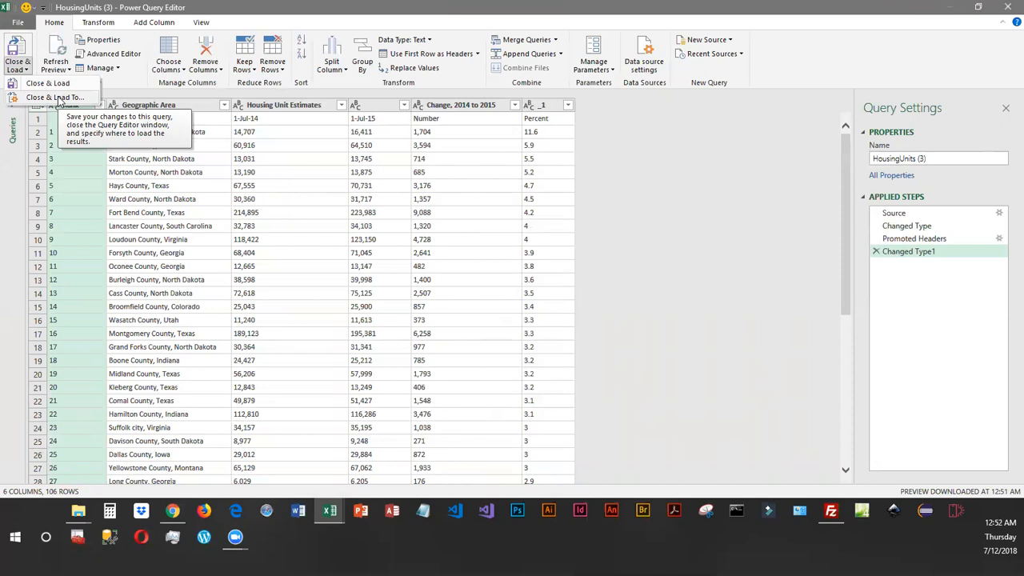
pyautogui.click(51, 97)
pyautogui.click(384, 252)
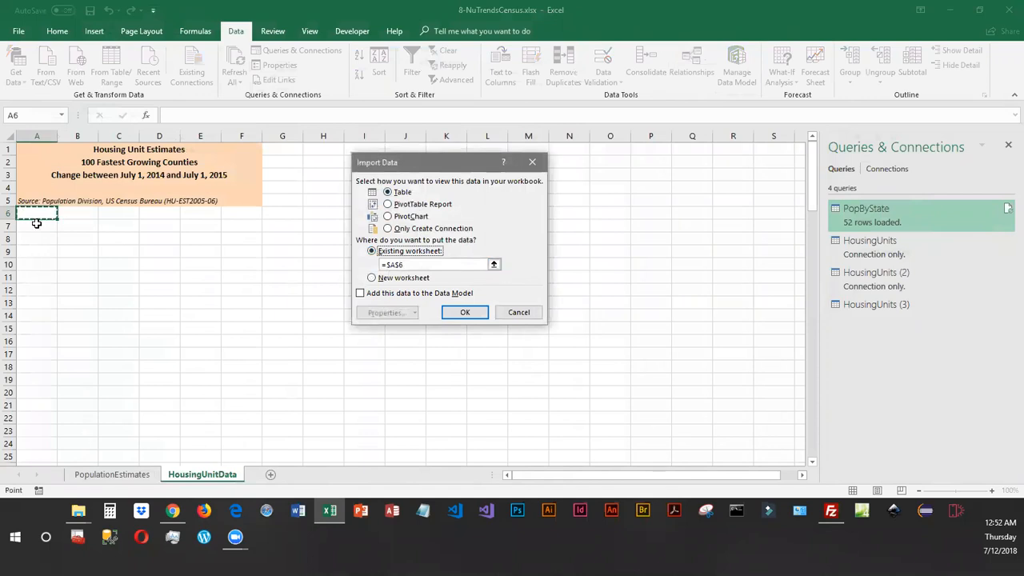
pyautogui.click(464, 313)
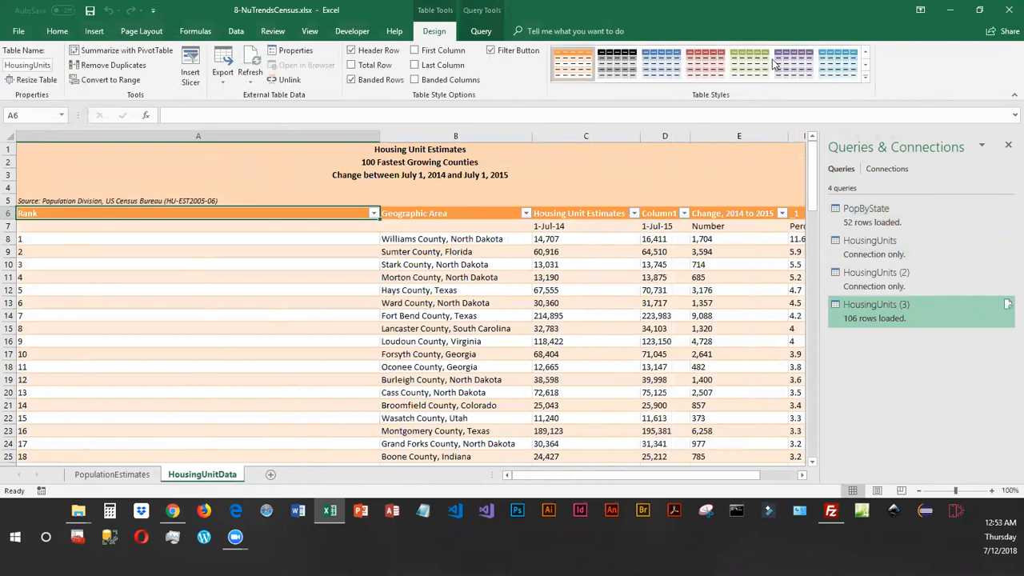
# - Narrow the Rank column to fit its numbers and reduce columns C through E to one equal width
pyautogui.moveTo(382, 132); pyautogui.dragTo(70, 128)
pyautogui.moveTo(59, 131); pyautogui.dragTo(40, 150)
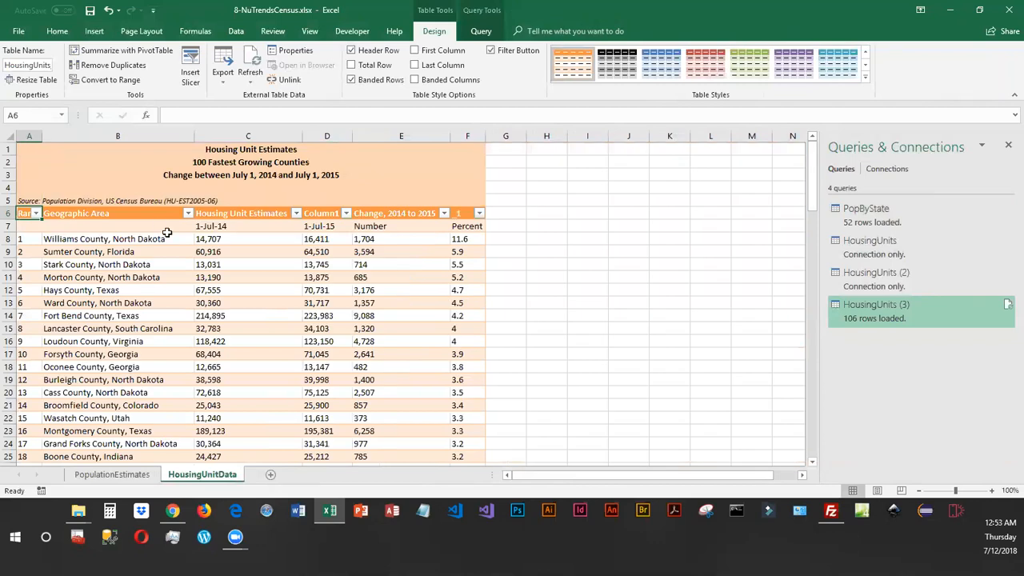
pyautogui.moveTo(290, 136); pyautogui.dragTo(370, 137)
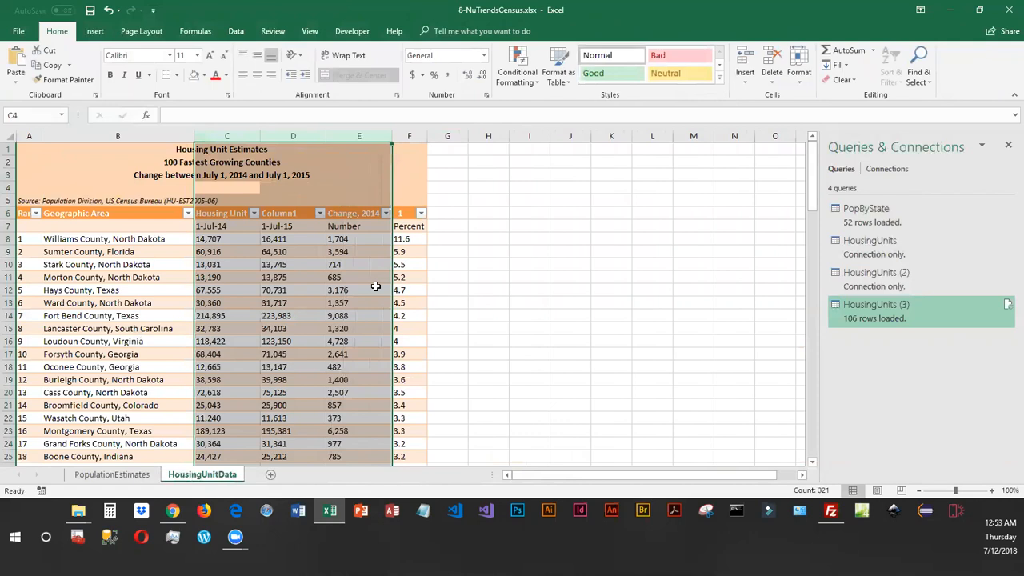
# - Turn off the filter arrows in the housing table's header row
pyautogui.click(220, 211)
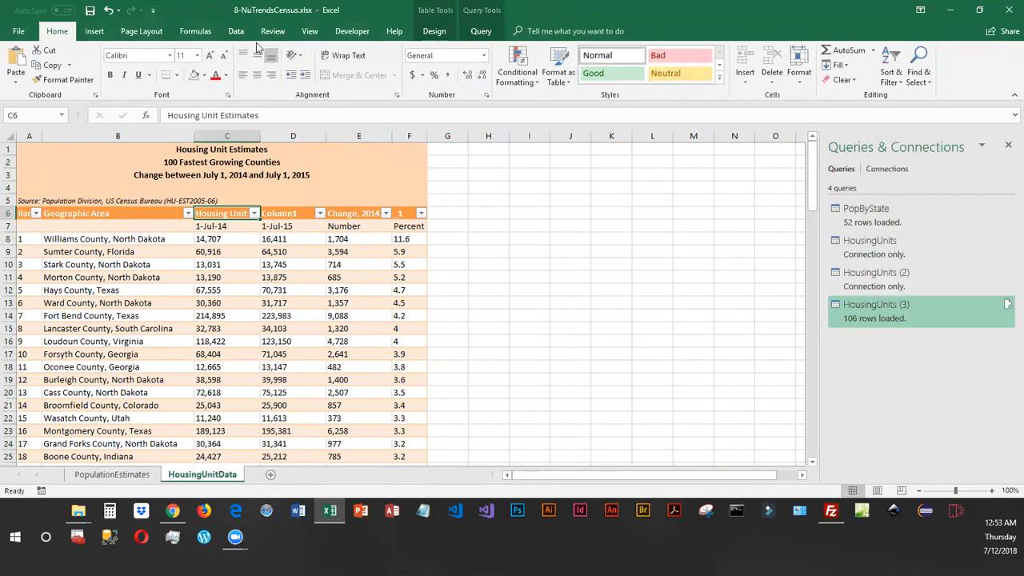
pyautogui.click(236, 31)
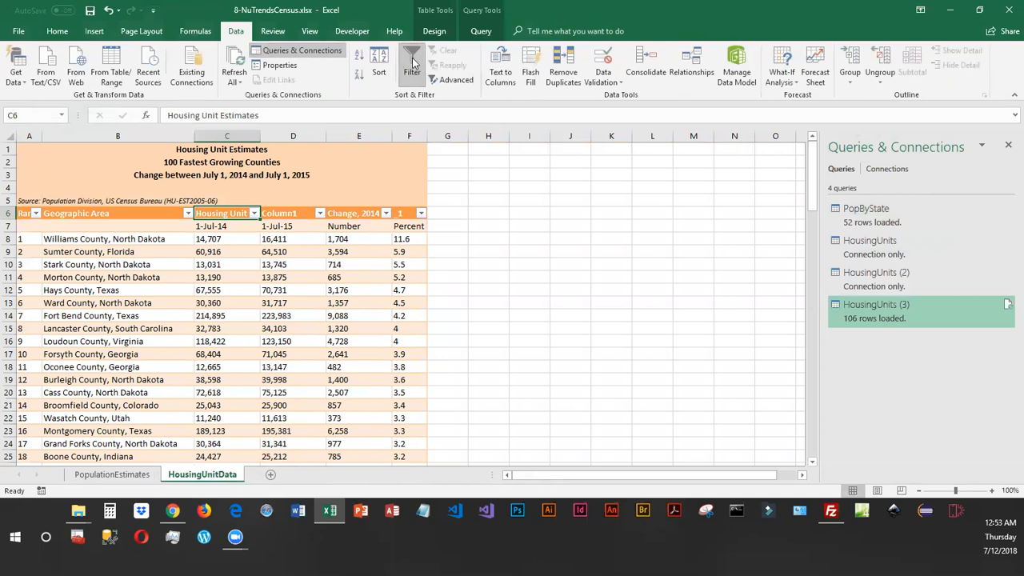
pyautogui.click(412, 64)
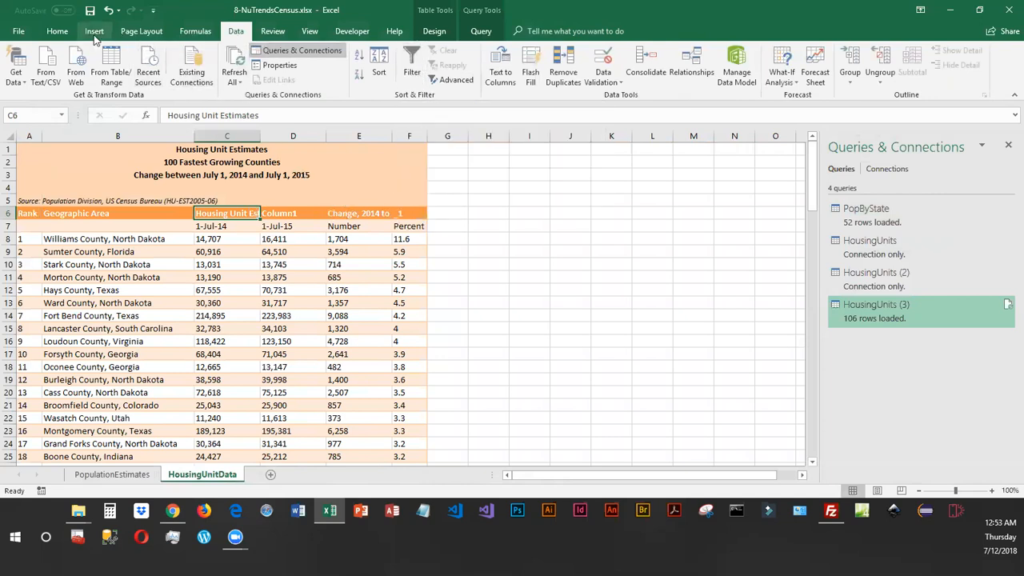
# - Blank out the Column1 heading in cell D6
pyautogui.click(57, 32)
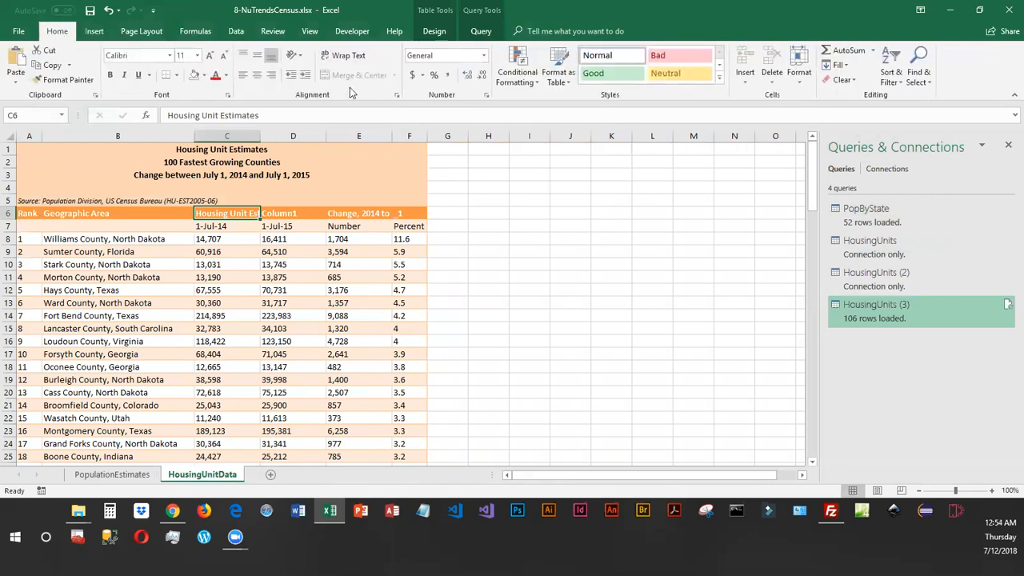
pyautogui.moveTo(241, 213); pyautogui.dragTo(280, 214)
pyautogui.click(230, 215)
pyautogui.doubleClick(293, 213)
pyautogui.moveTo(305, 213); pyautogui.dragTo(263, 213)
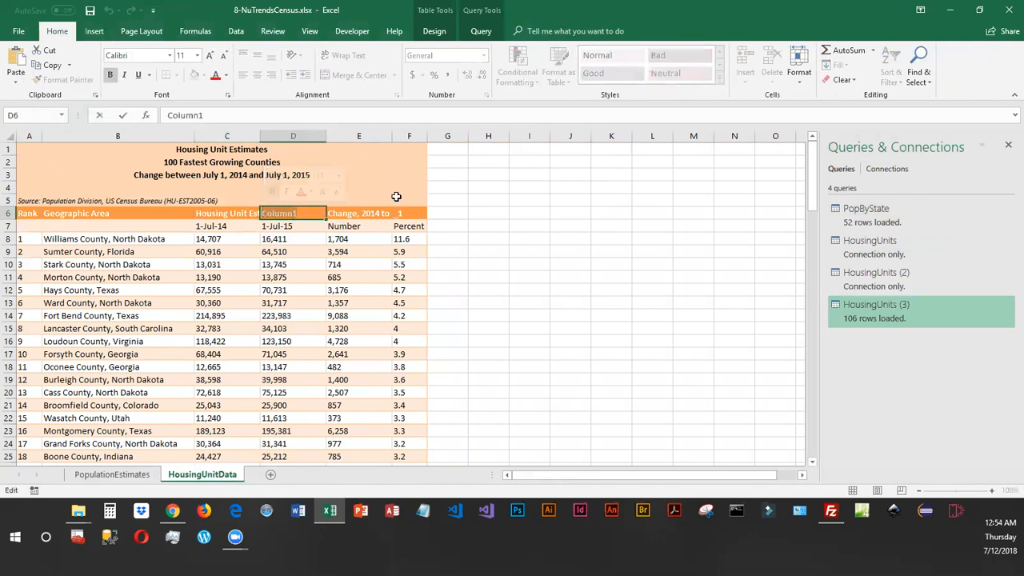
pyautogui.press('BackSpace')
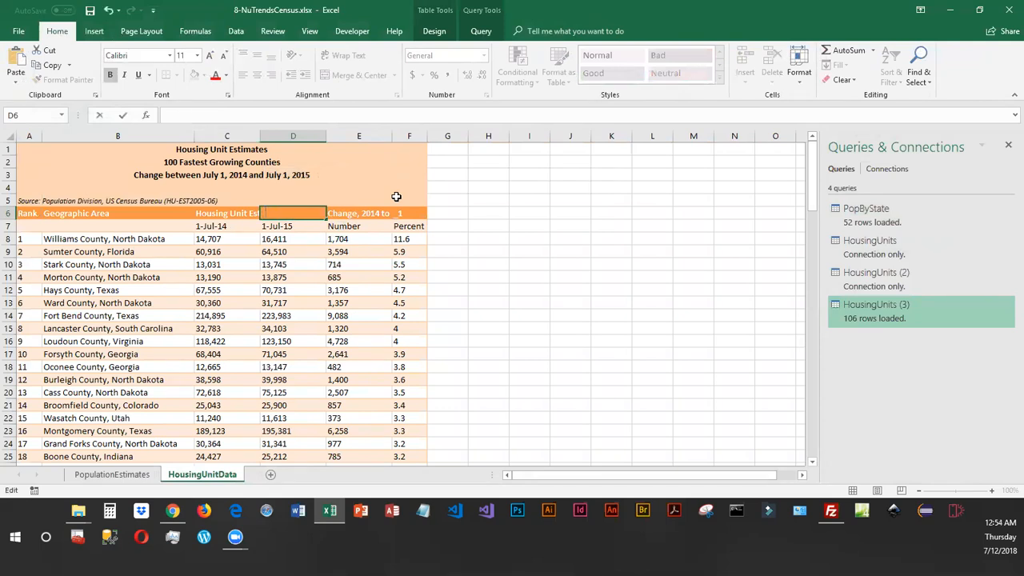
pyautogui.press('Return')
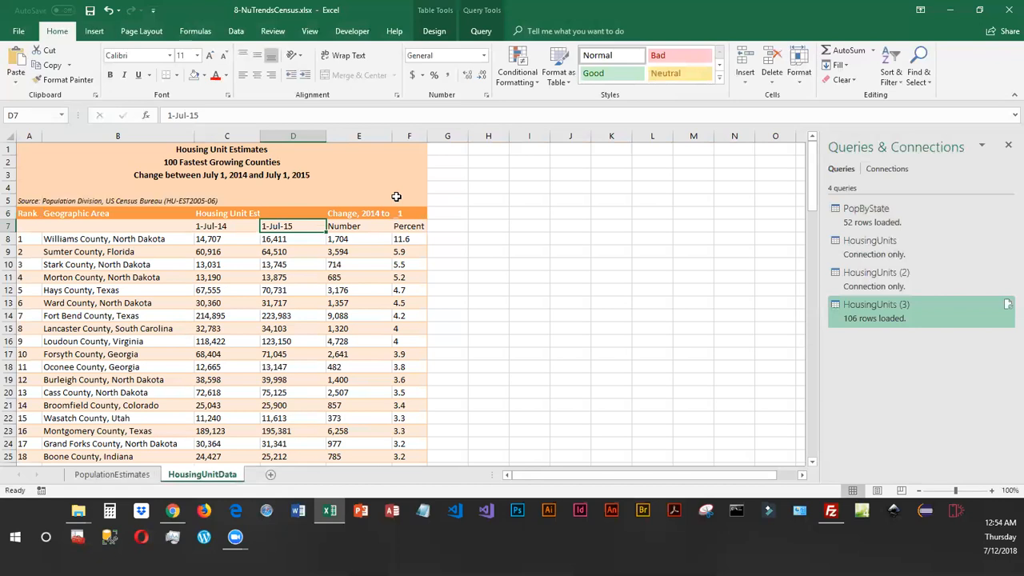
# - Split the change heading by shortening E6 to "Change, 2014 to" and entering 2015 in F6
pyautogui.click(344, 215)
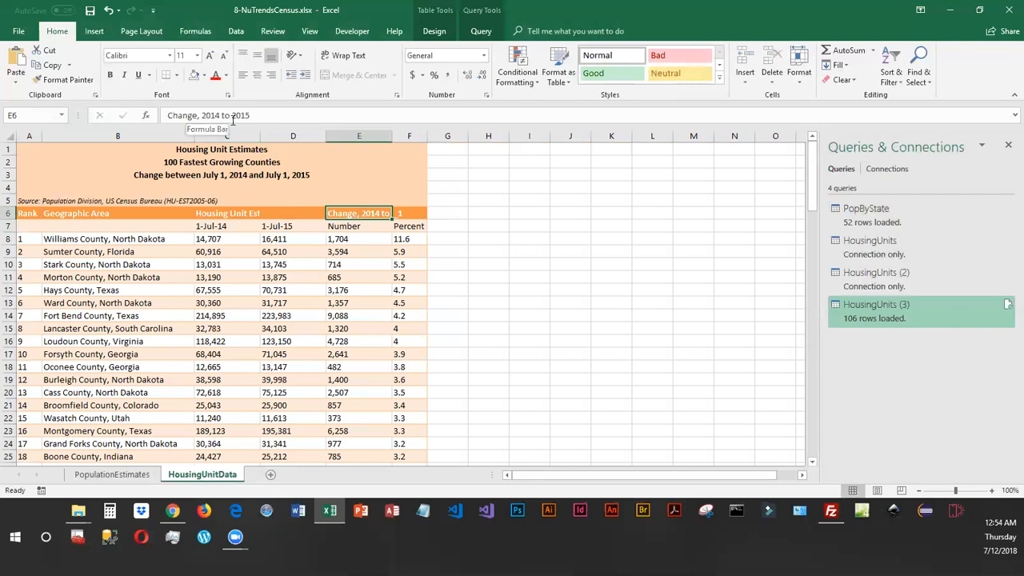
pyautogui.moveTo(233, 117); pyautogui.dragTo(261, 114)
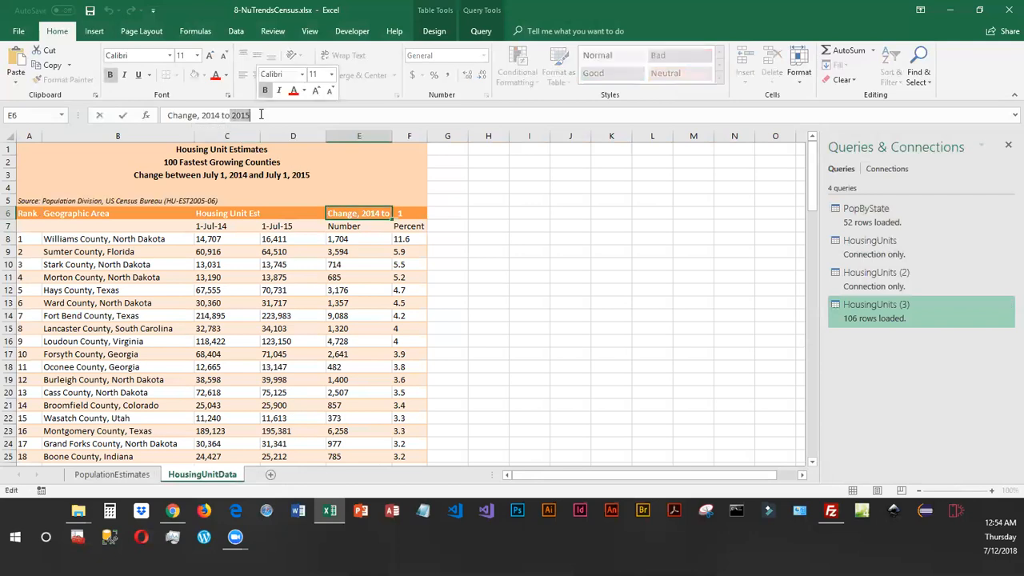
pyautogui.press('BackSpace')
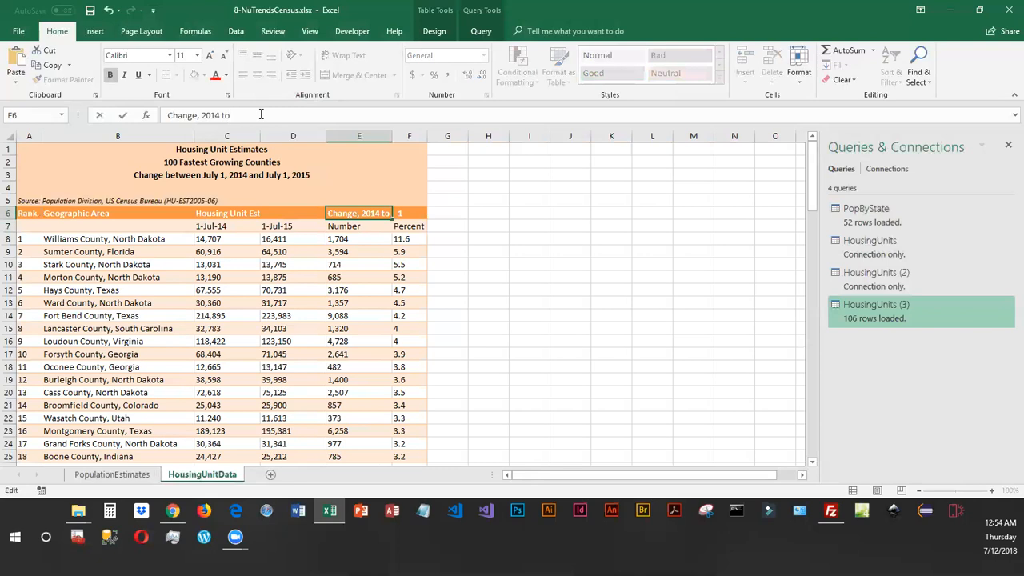
pyautogui.press('Return')
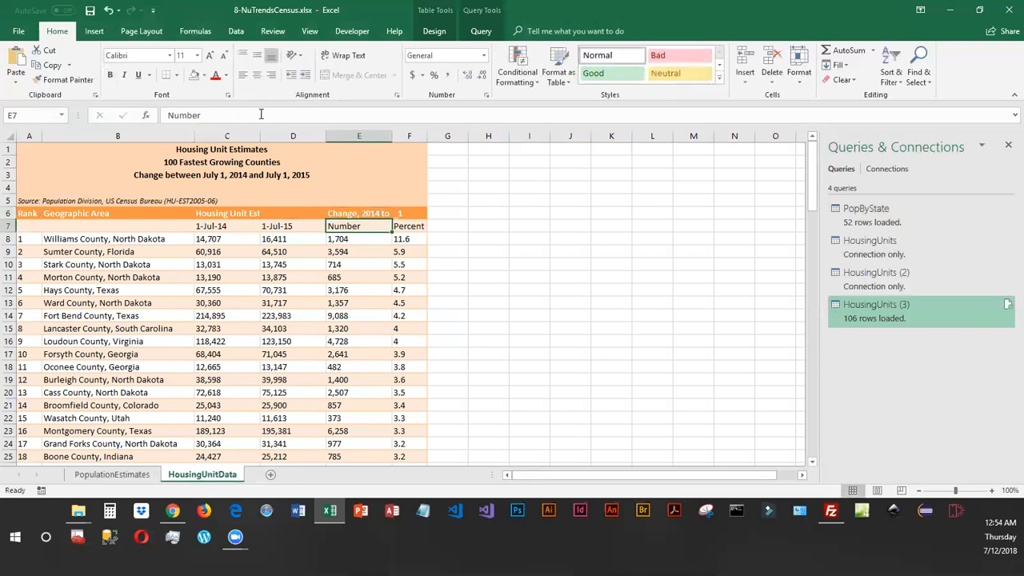
pyautogui.click(416, 213)
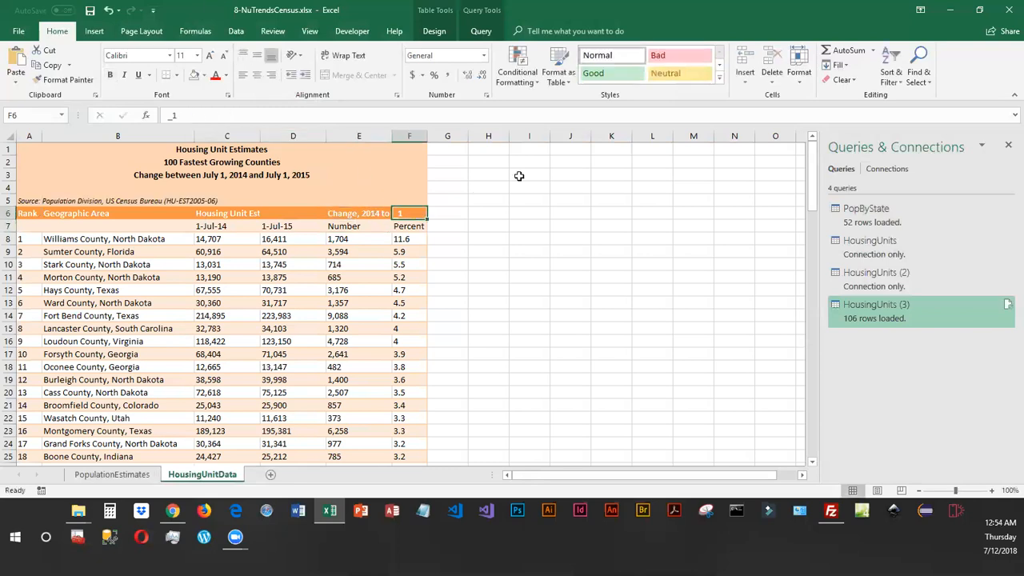
pyautogui.write('2015')
pyautogui.press('Return')
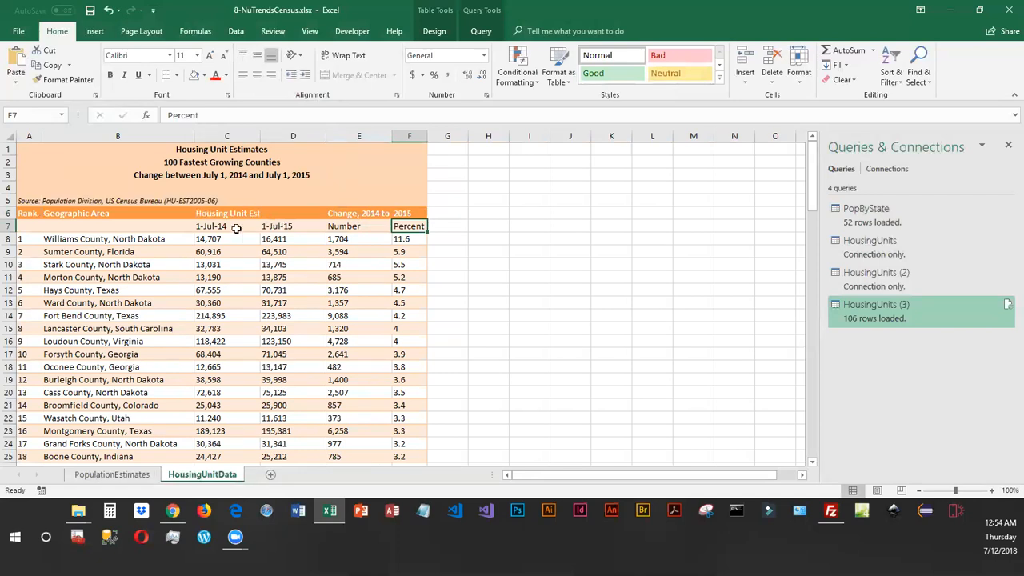
pyautogui.moveTo(220, 213); pyautogui.dragTo(270, 210)
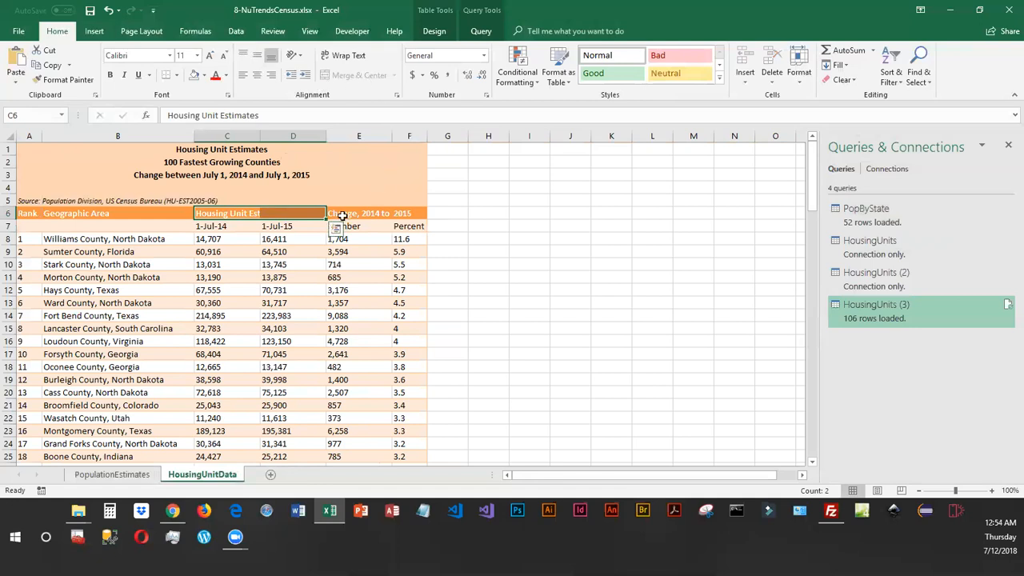
pyautogui.click(344, 214)
pyautogui.click(403, 213)
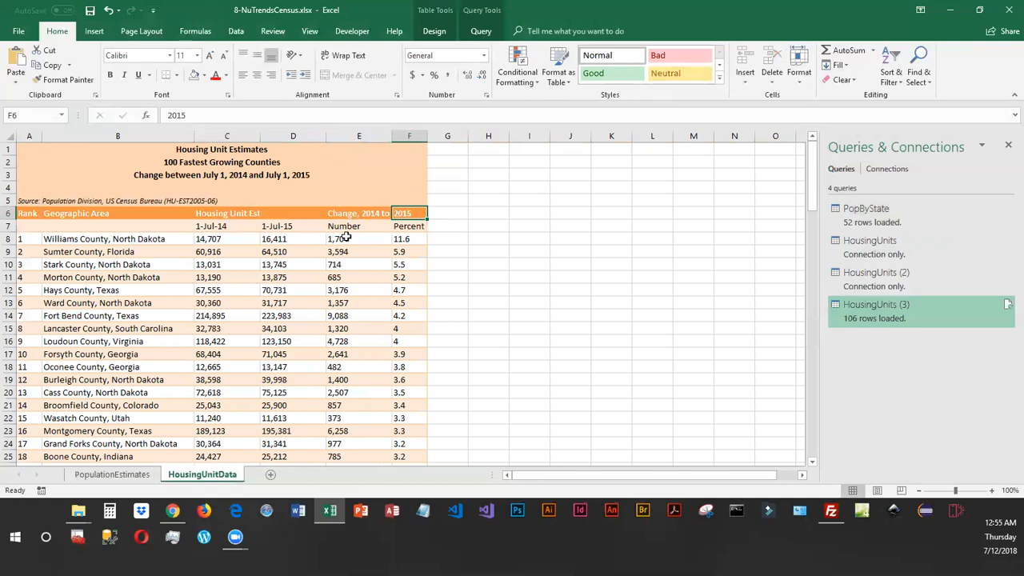
# - Right-align the Number heading and its values in E7:E107
pyautogui.scroll(-1, 347, 232)
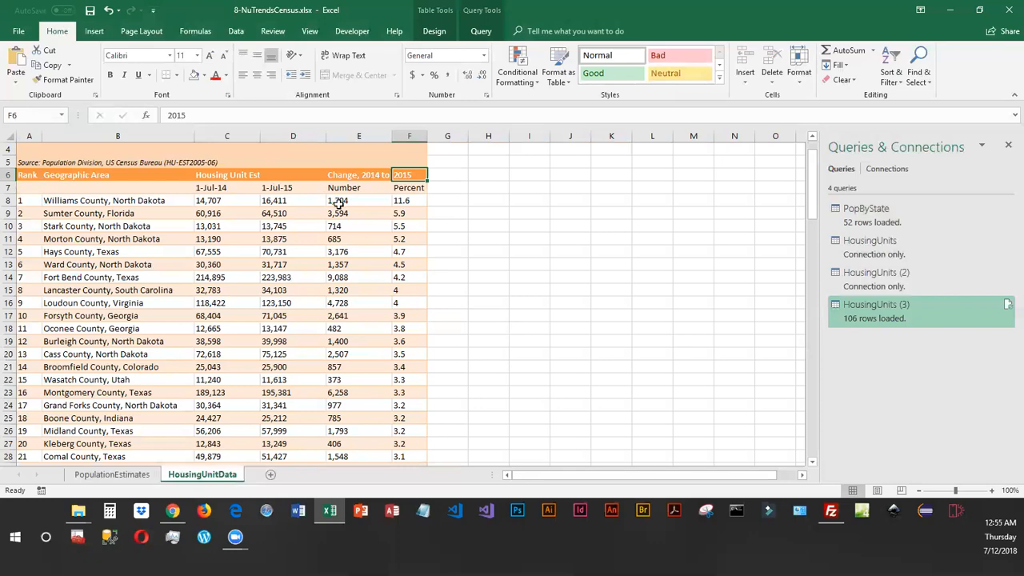
pyautogui.moveTo(354, 188); pyautogui.dragTo(366, 421)
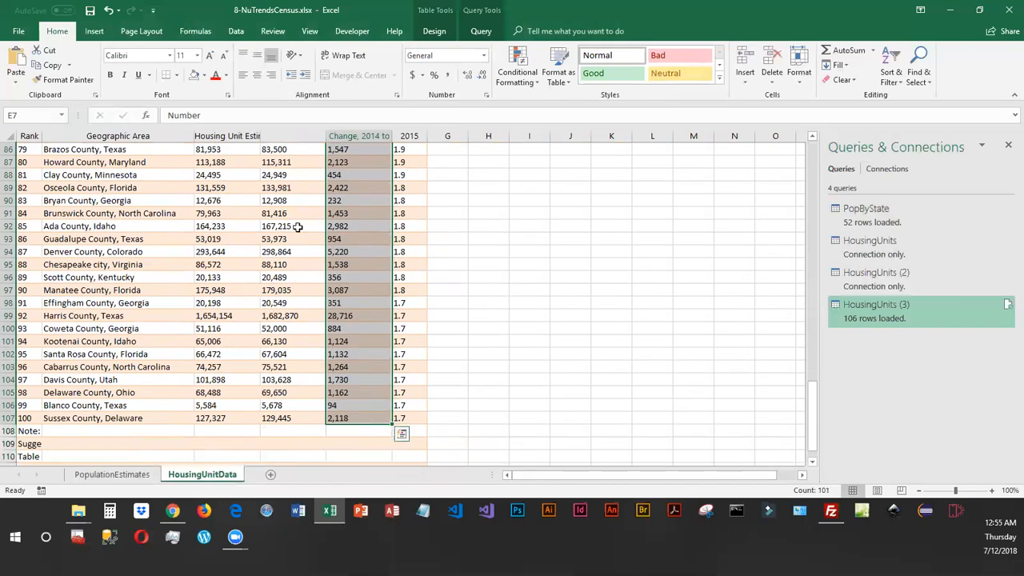
pyautogui.click(271, 75)
pyautogui.scroll(20, 442, 240)
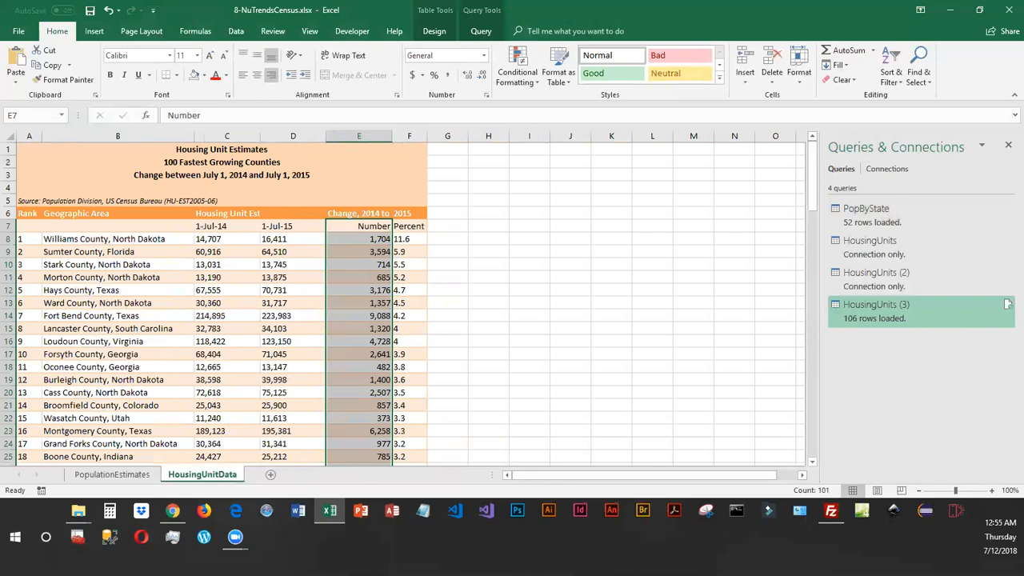
pyautogui.click(419, 239)
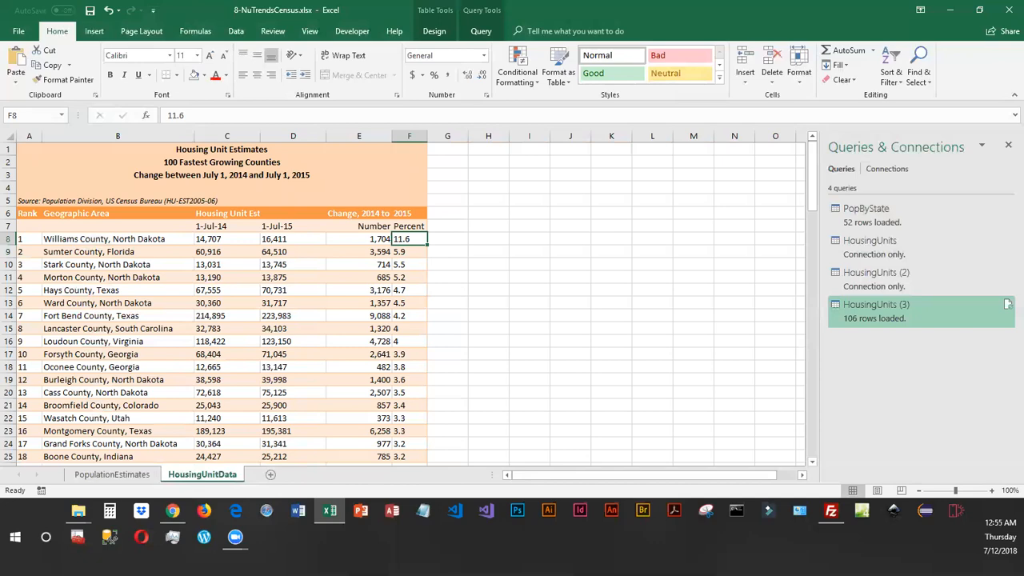
# - Move the five note and source lines from A108:A112 to outside the table, starting at A115
pyautogui.scroll(-9, 403, 439)
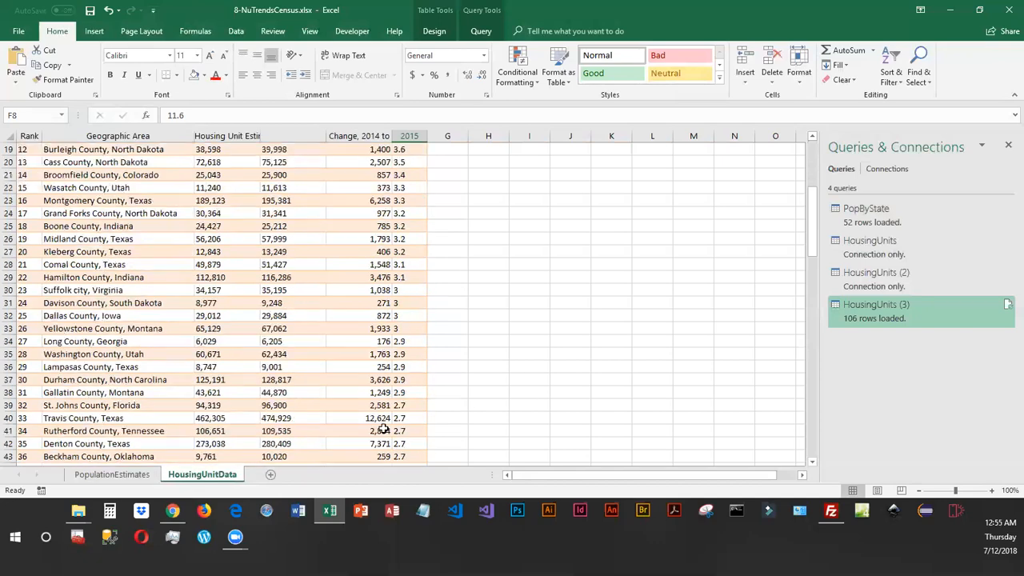
pyautogui.scroll(-20, 372, 420)
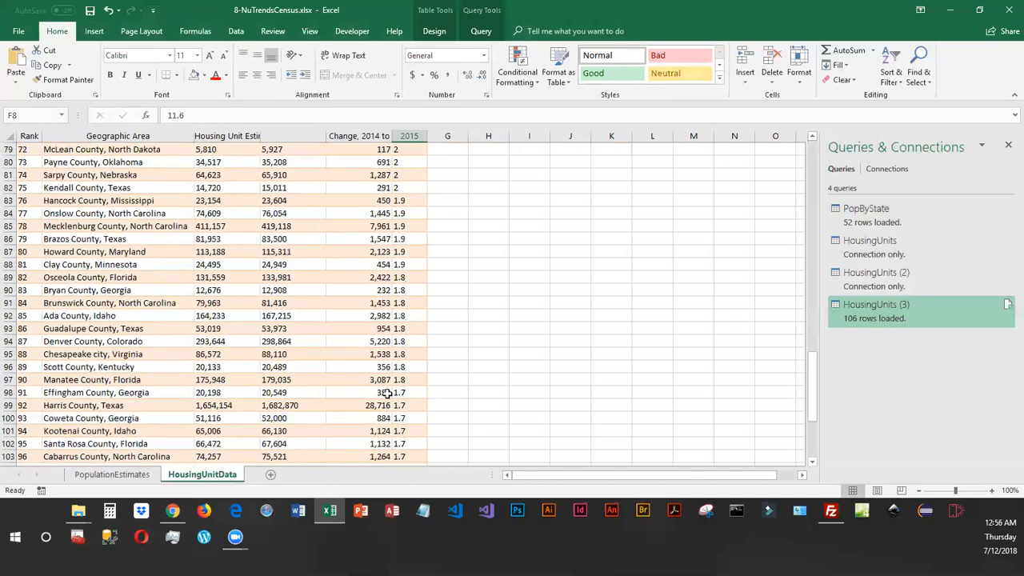
pyautogui.scroll(-1, 398, 394)
pyautogui.click(36, 253)
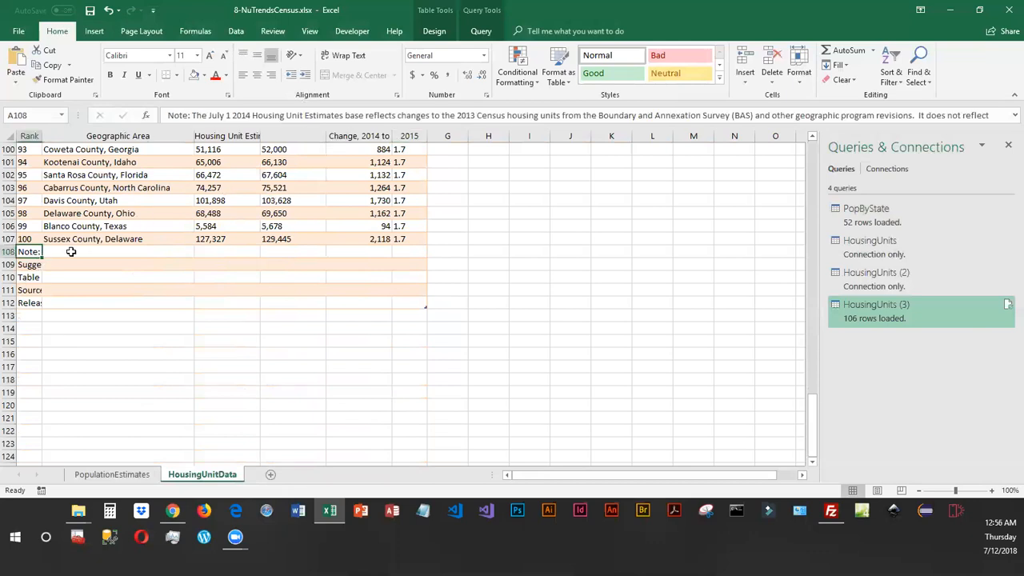
pyautogui.moveTo(30, 253); pyautogui.dragTo(29, 304)
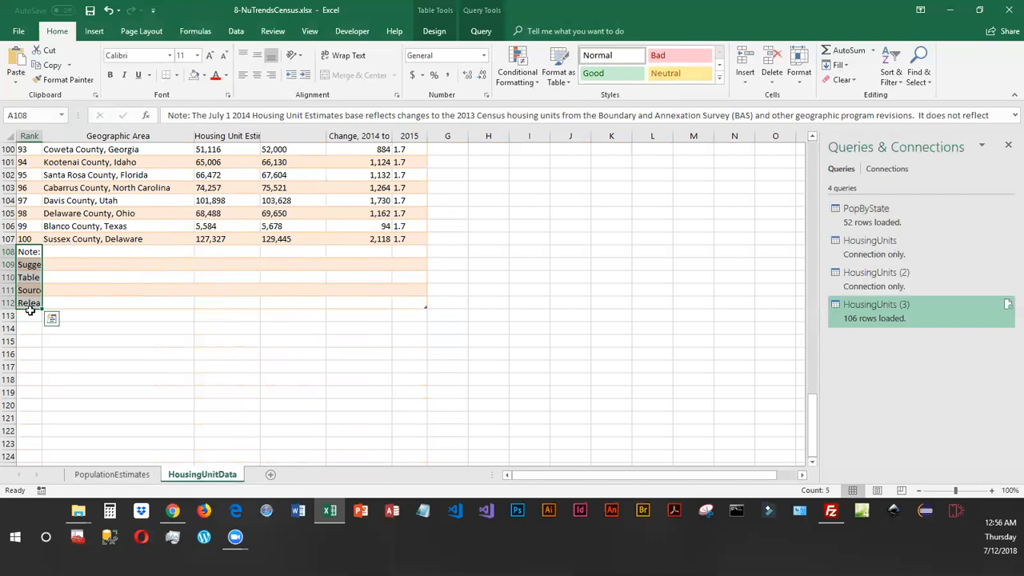
pyautogui.hotkey('ctrl', 'c')
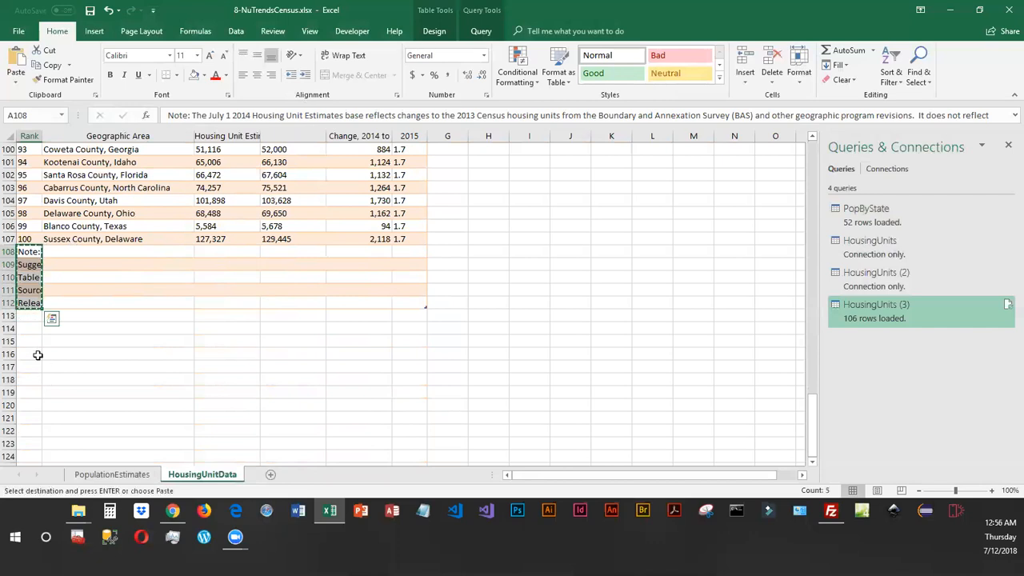
pyautogui.click(32, 342)
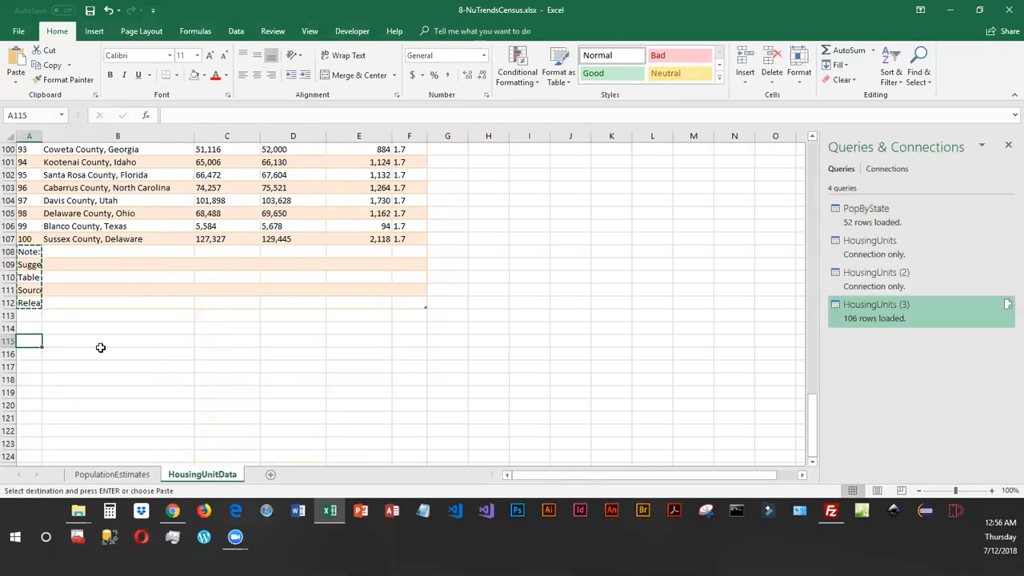
pyautogui.hotkey('ctrl', 'v')
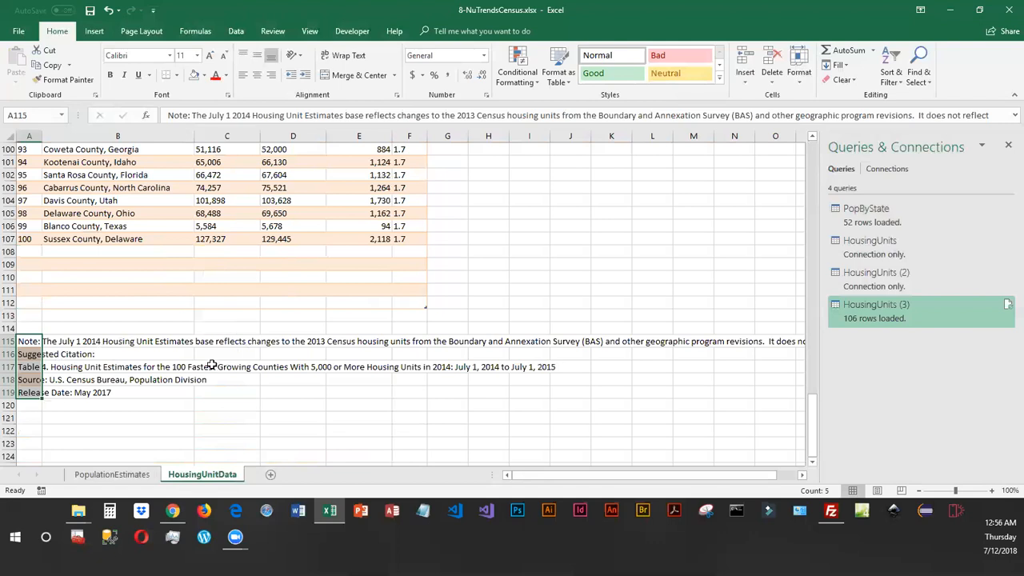
# - Merge A115:F115, left-align and wrap the Note text, and heighten row 115 to fit its four lines
pyautogui.moveTo(29, 341); pyautogui.dragTo(400, 346)
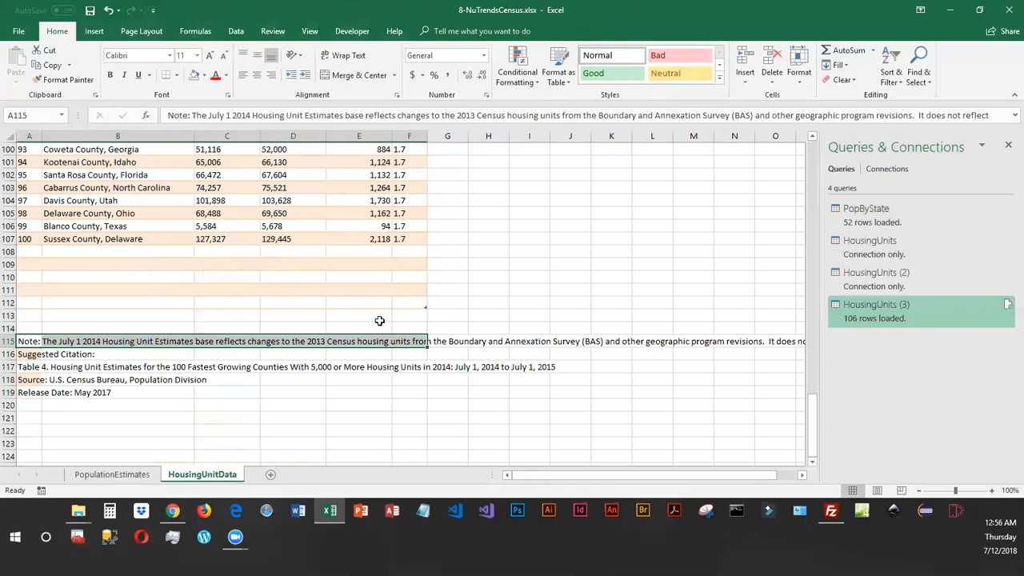
pyautogui.click(356, 75)
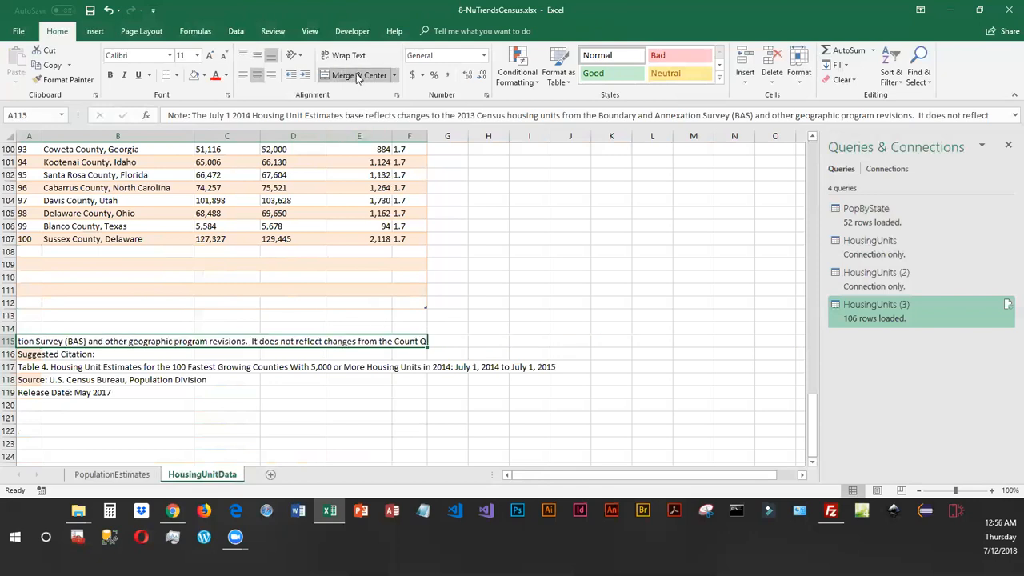
pyautogui.click(244, 76)
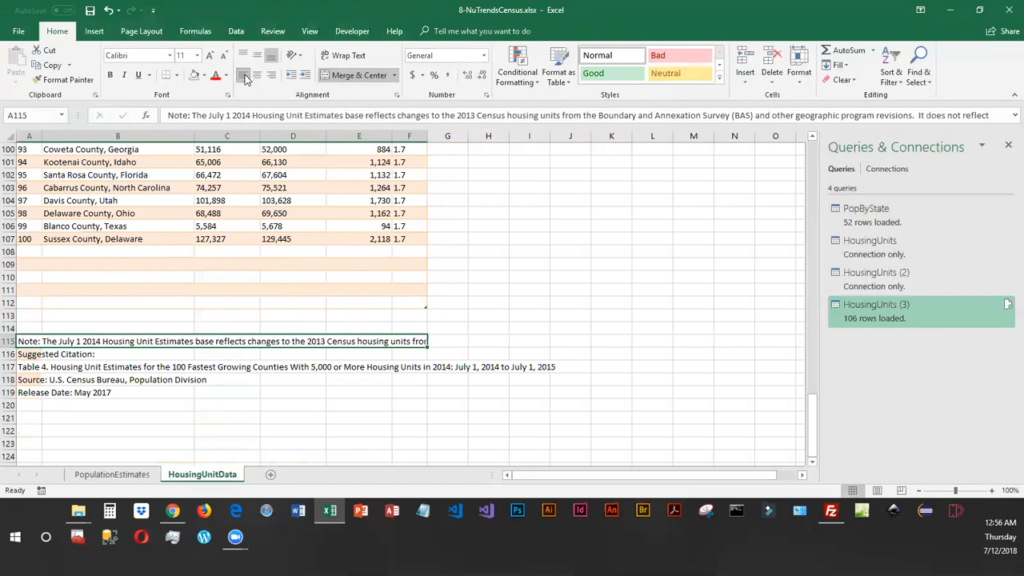
pyautogui.click(356, 57)
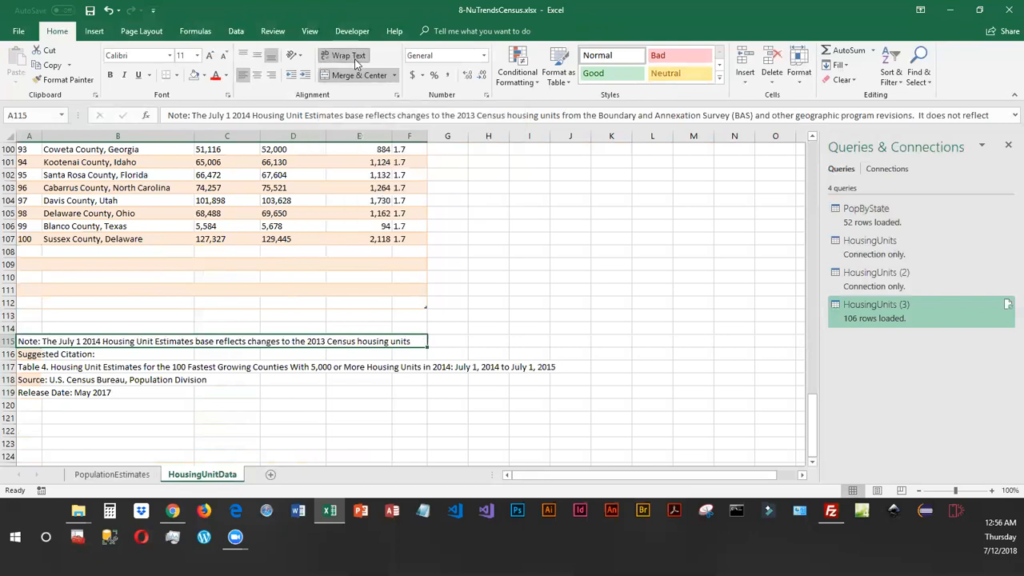
pyautogui.moveTo(10, 348); pyautogui.dragTo(24, 400)
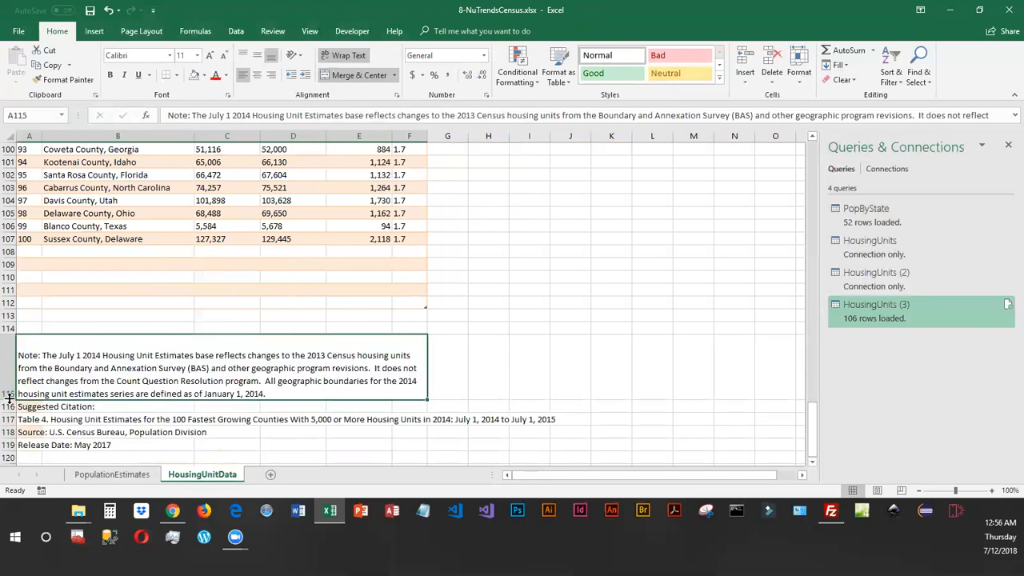
pyautogui.doubleClick(8, 399)
pyautogui.moveTo(8, 347); pyautogui.dragTo(11, 390)
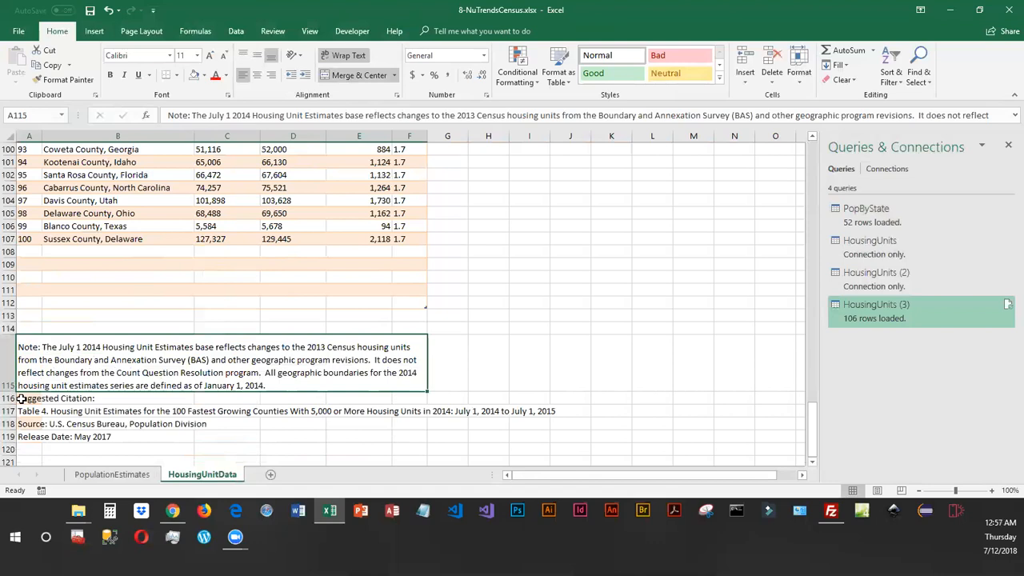
# - Merge A117:F117, left-align and wrap the Table 4 citation, and heighten row 117 to fit two lines
pyautogui.moveTo(24, 410); pyautogui.dragTo(395, 412)
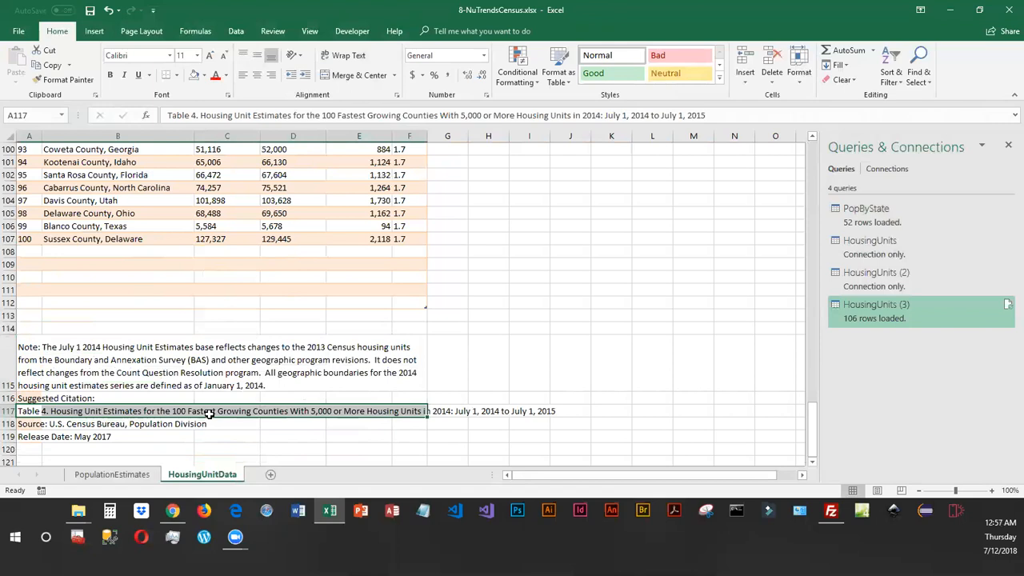
pyautogui.click(356, 75)
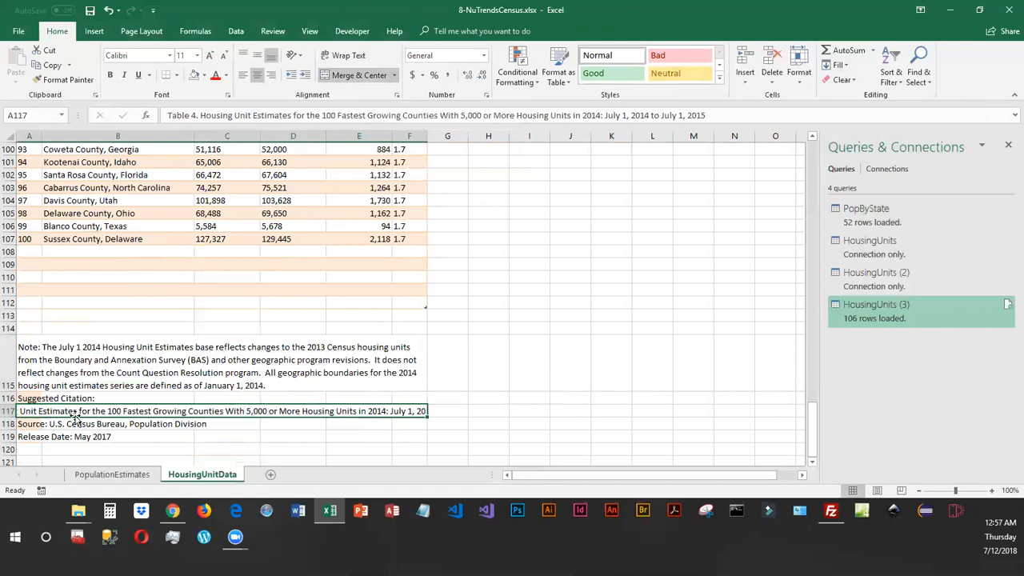
pyautogui.click(243, 77)
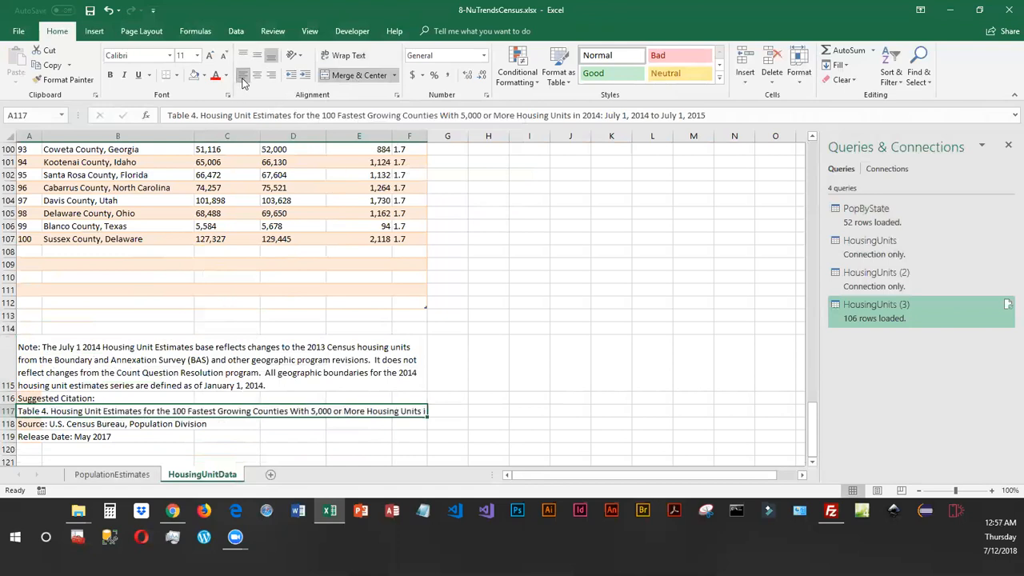
pyautogui.click(344, 56)
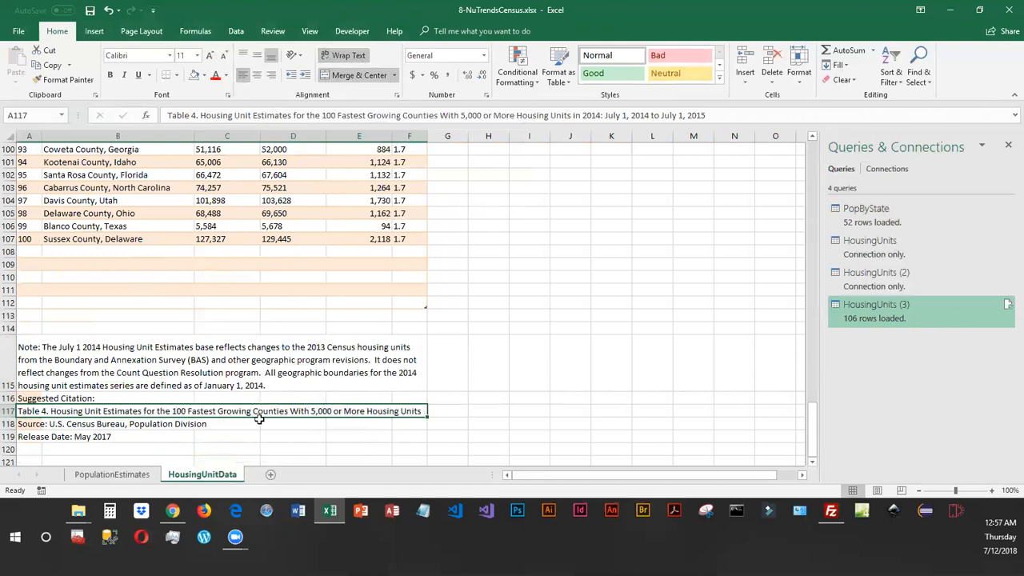
pyautogui.moveTo(9, 418); pyautogui.dragTo(398, 398)
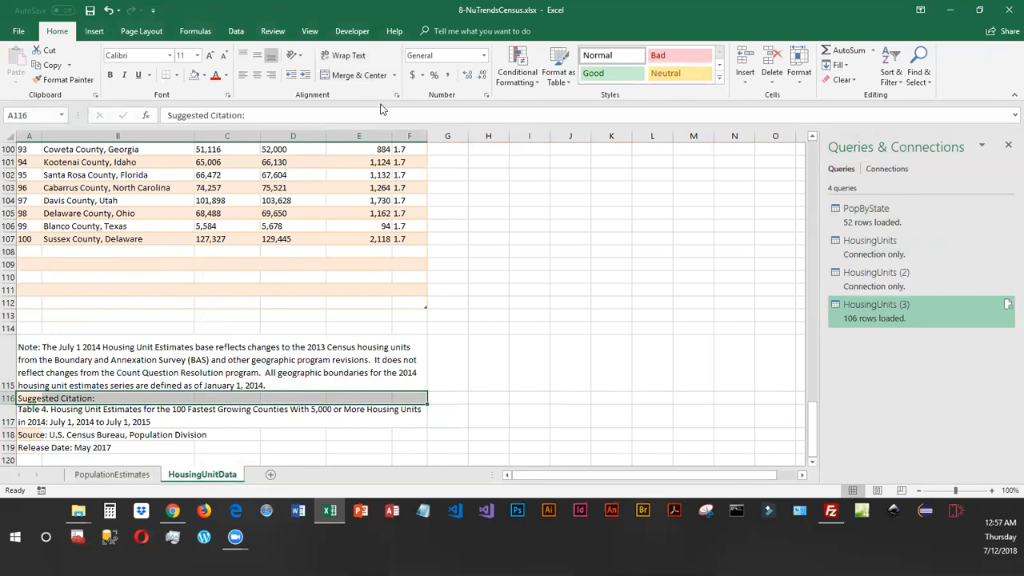
# - Merge the Suggested Citation, Source and Release Date rows (116, 118 and 119) each across columns A to F and left-align them
pyautogui.click(362, 75)
pyautogui.click(244, 76)
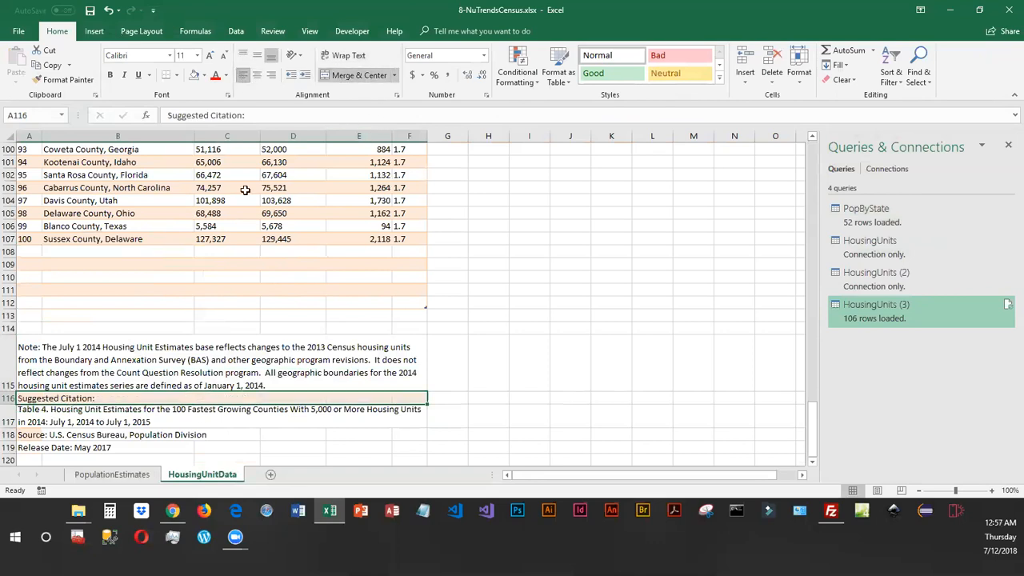
pyautogui.click(28, 434)
pyautogui.moveTo(63, 435); pyautogui.dragTo(410, 433)
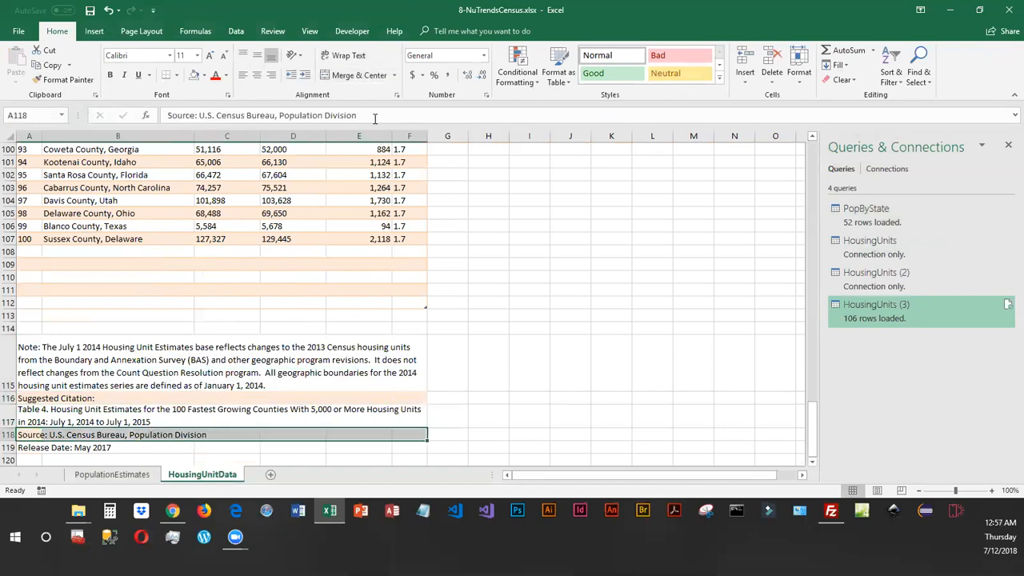
pyautogui.click(362, 75)
pyautogui.click(244, 75)
pyautogui.moveTo(147, 451); pyautogui.dragTo(152, 456)
pyautogui.moveTo(19, 449); pyautogui.dragTo(410, 453)
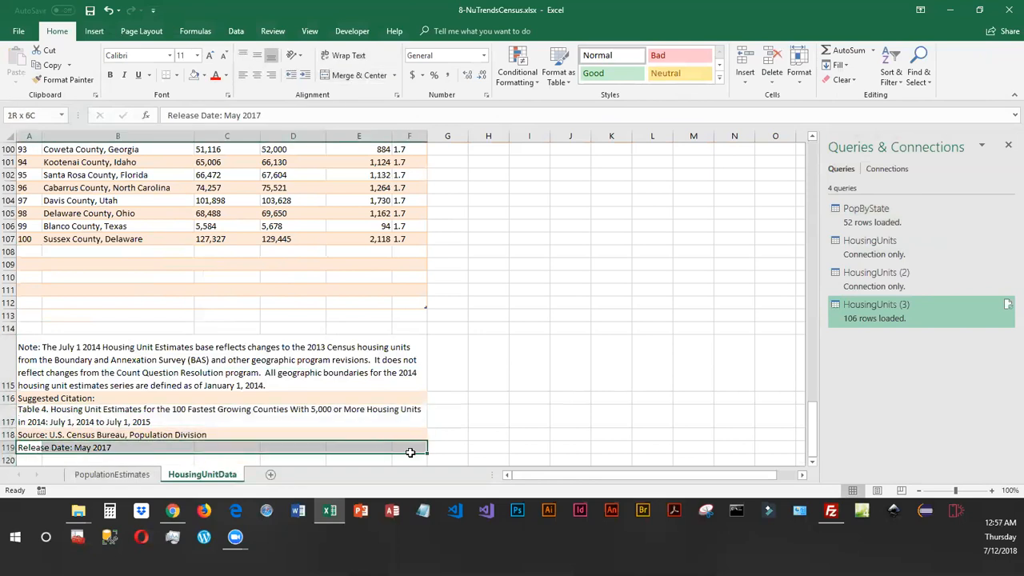
pyautogui.click(364, 75)
pyautogui.click(245, 79)
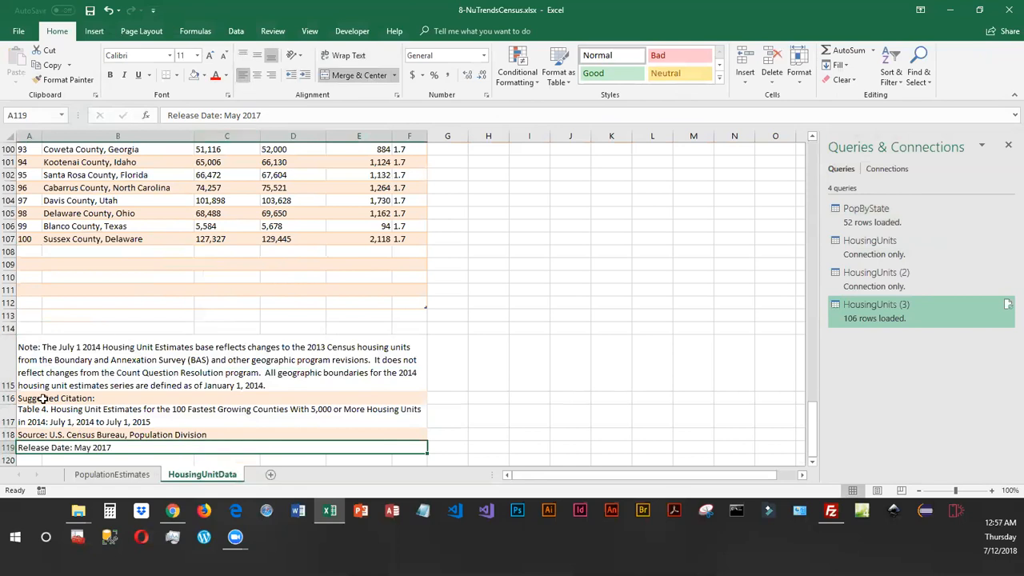
# - Remove the fill color from the notes block in A115:F119
pyautogui.moveTo(36, 349); pyautogui.dragTo(263, 445)
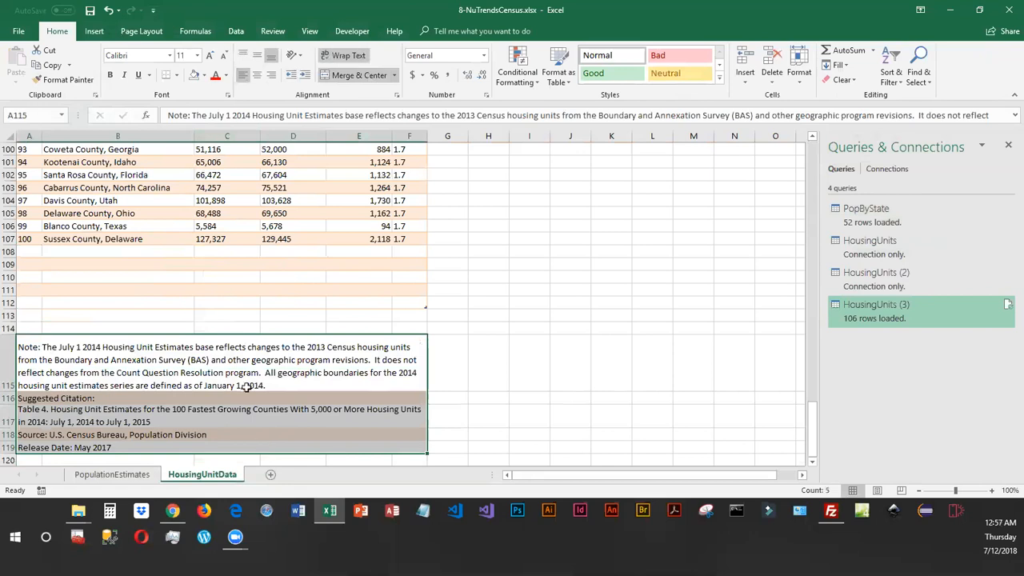
pyautogui.click(203, 76)
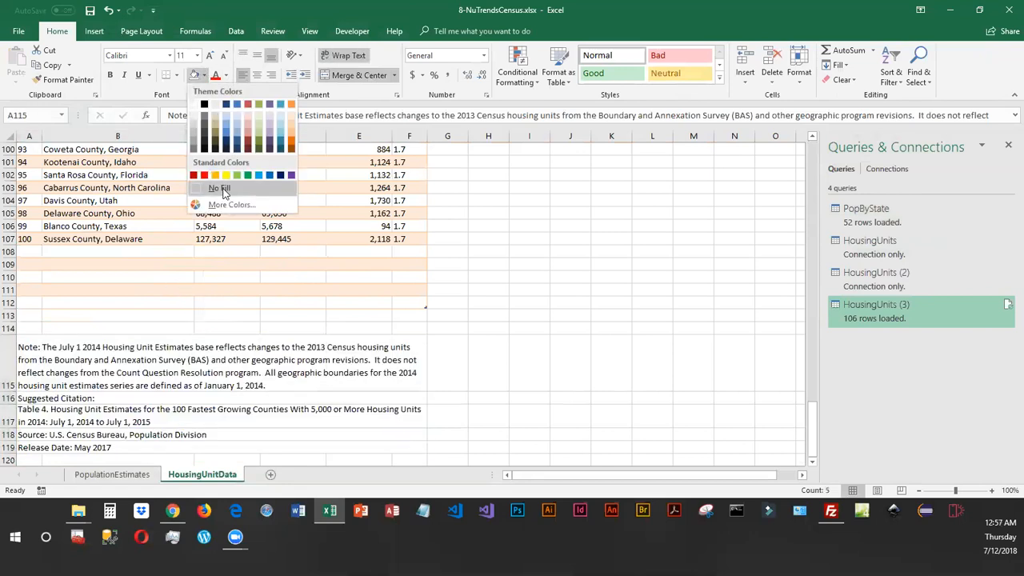
pyautogui.click(219, 189)
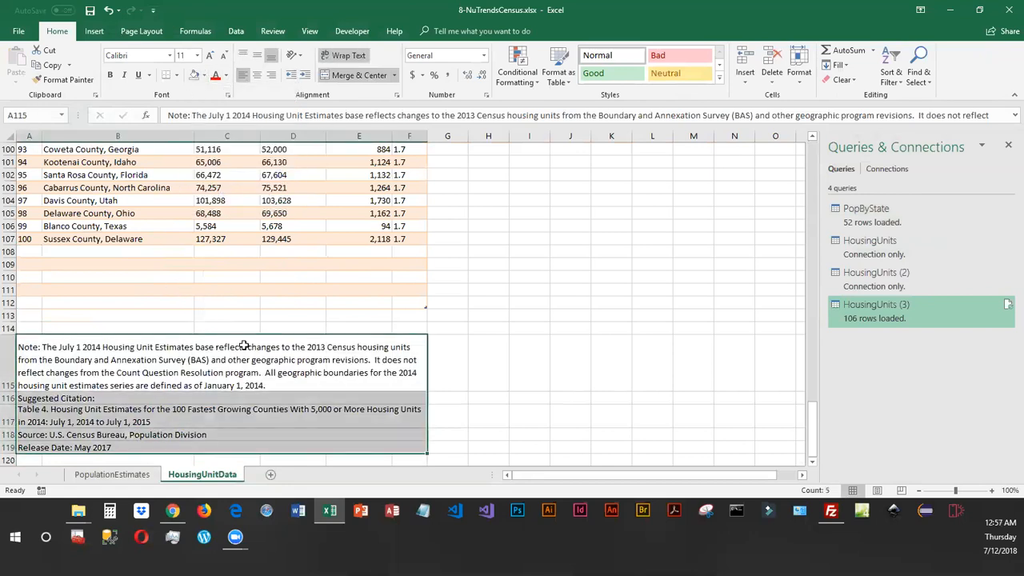
pyautogui.click(48, 316)
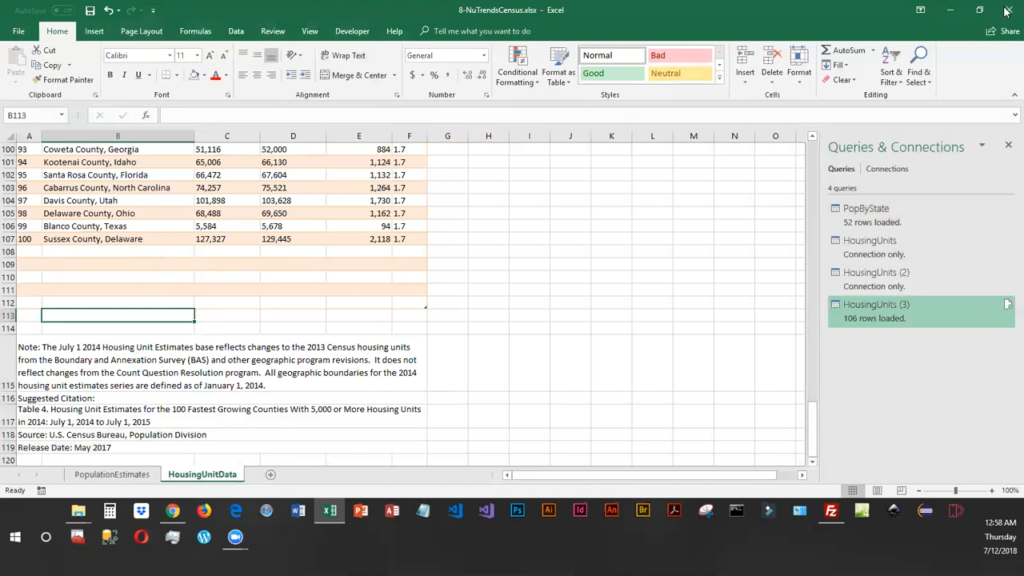
# - Center the HousingUnitData sheet horizontally on the printed page and set its left and right margins to 0.5
pyautogui.click(144, 32)
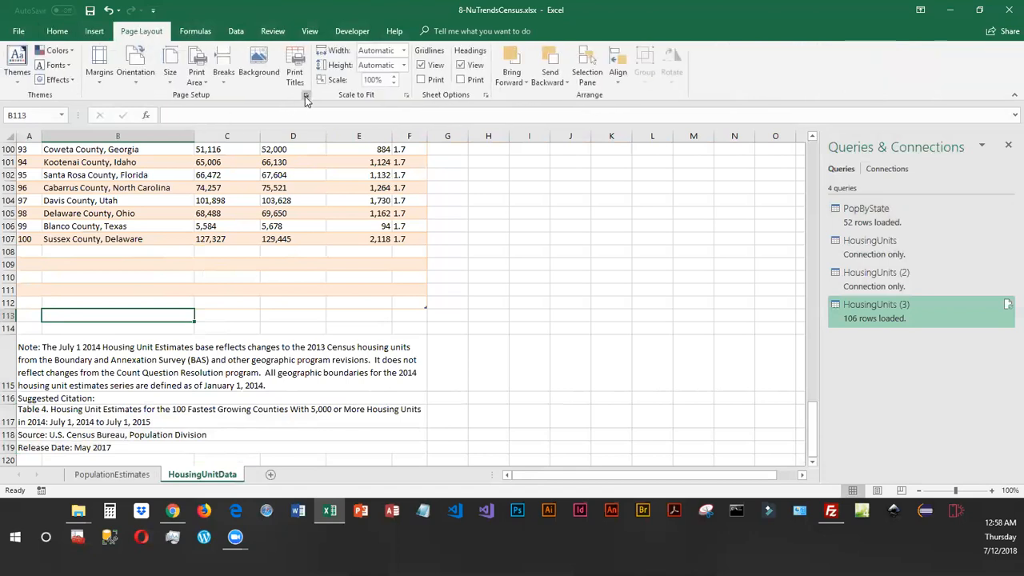
pyautogui.click(306, 96)
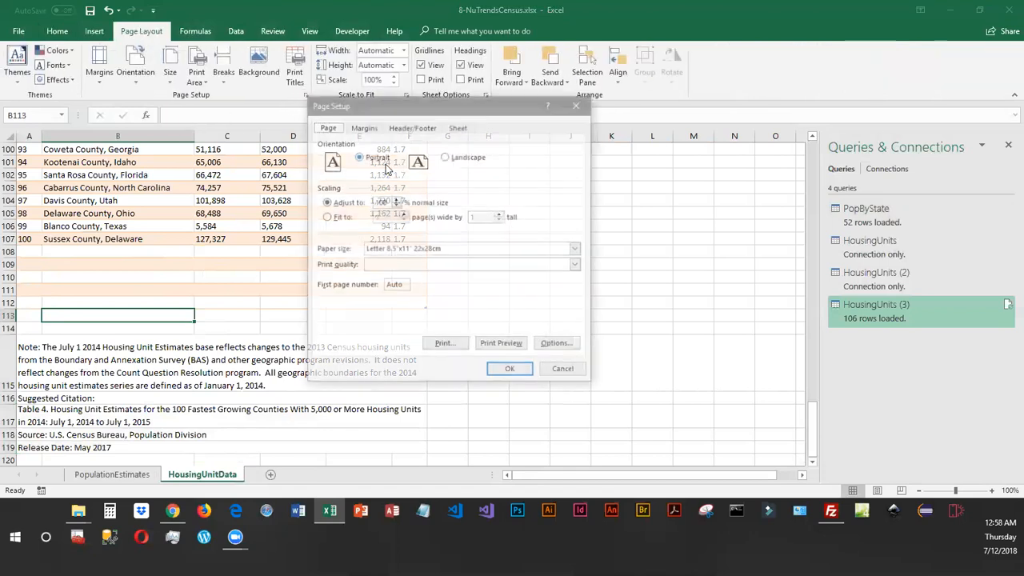
pyautogui.click(364, 127)
pyautogui.click(326, 305)
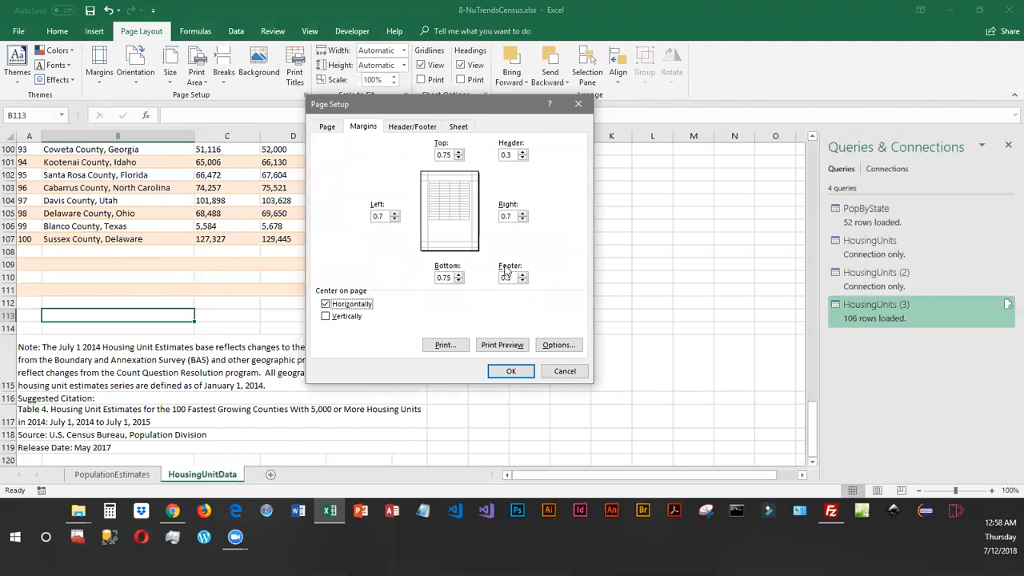
pyautogui.click(394, 220)
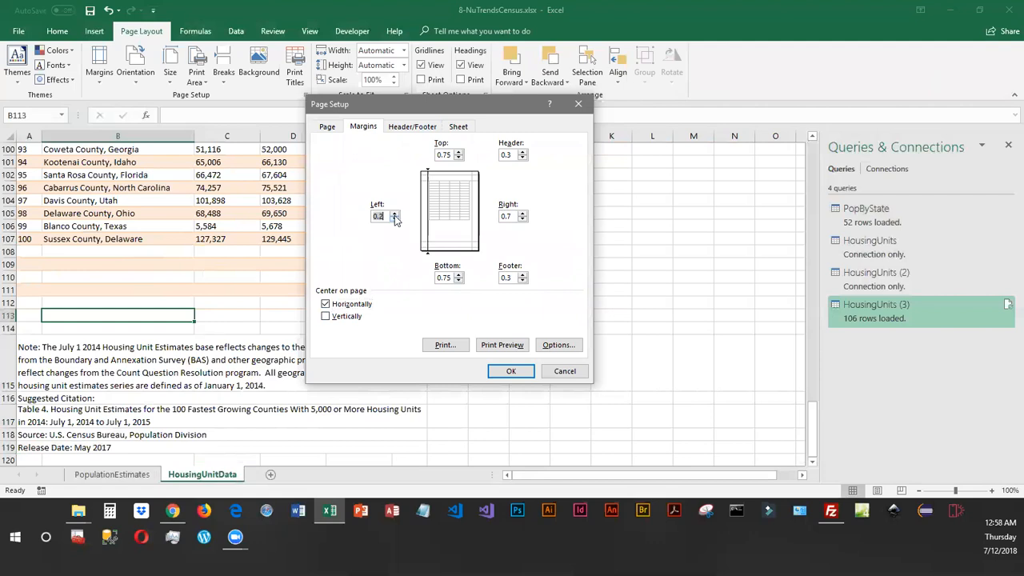
pyautogui.click(383, 214)
pyautogui.moveTo(380, 217); pyautogui.dragTo(392, 221)
pyautogui.click(511, 216)
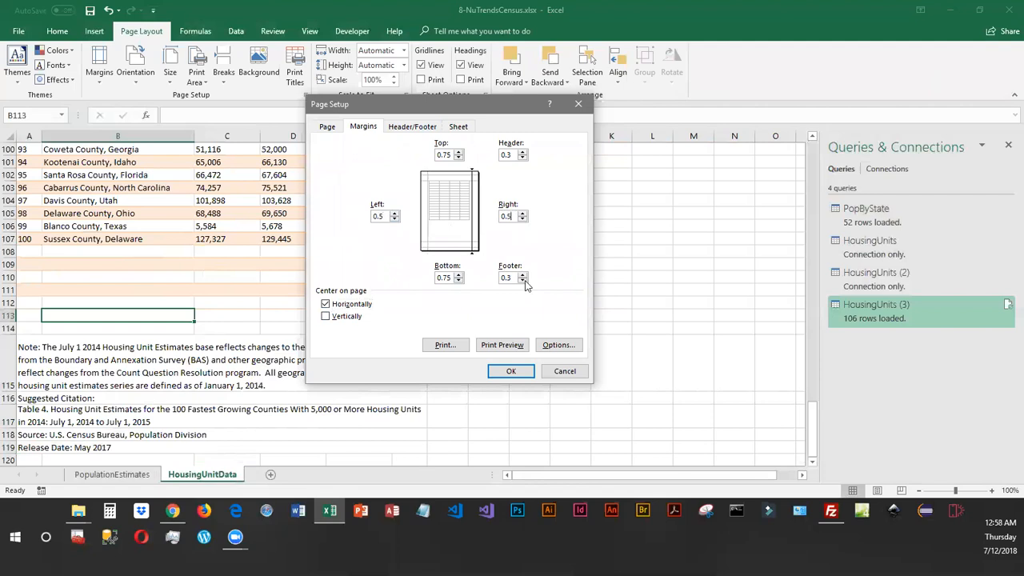
pyautogui.click(518, 373)
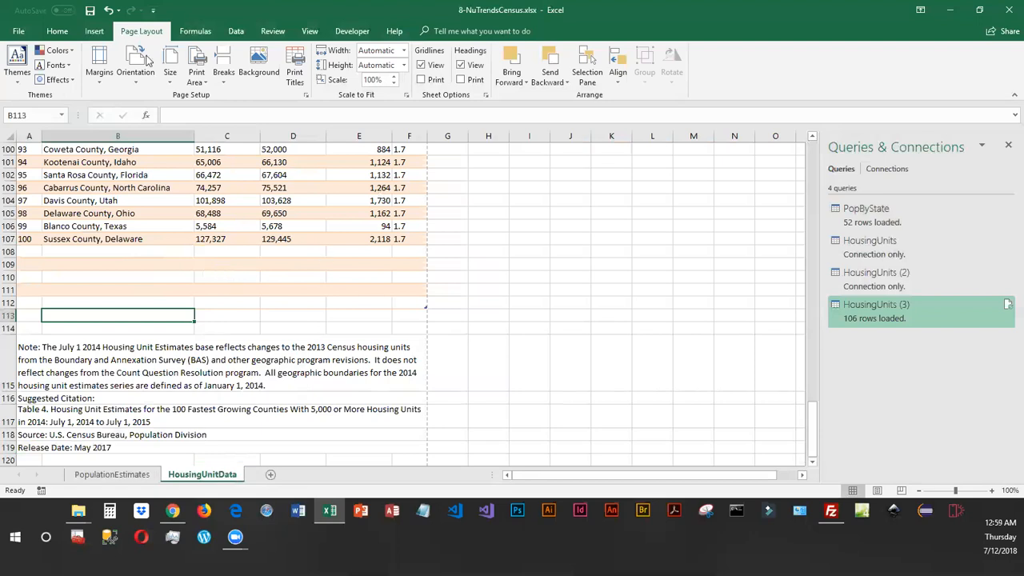
# - Save the 8-NuTrendsCensus workbook and close it
pyautogui.click(90, 12)
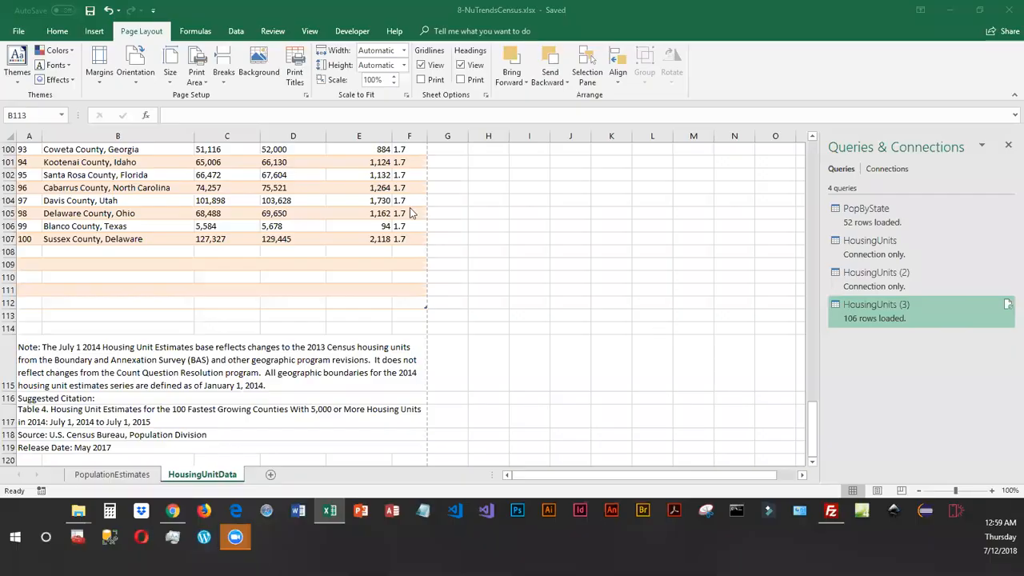
pyautogui.click(93, 13)
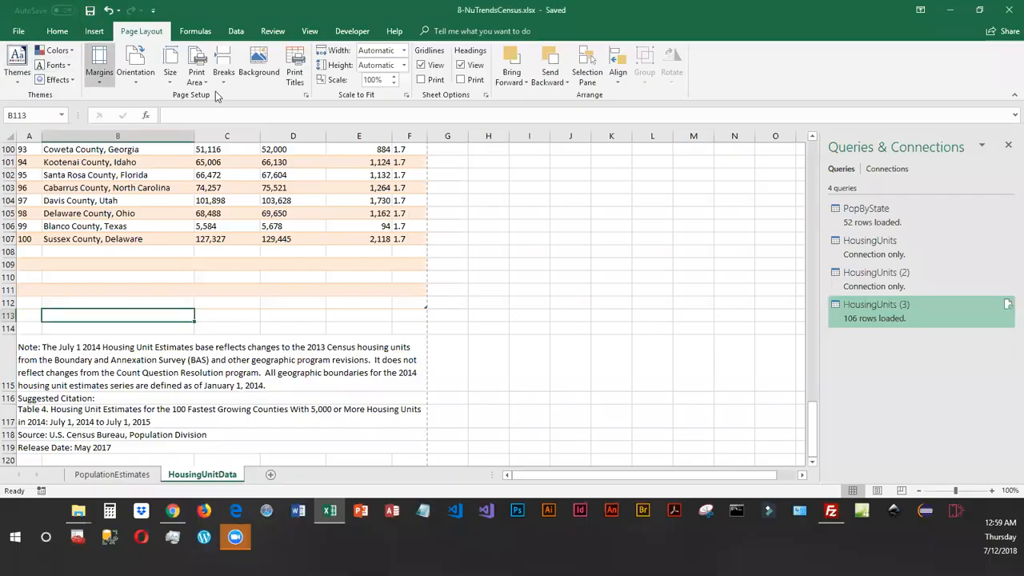
pyautogui.click(22, 34)
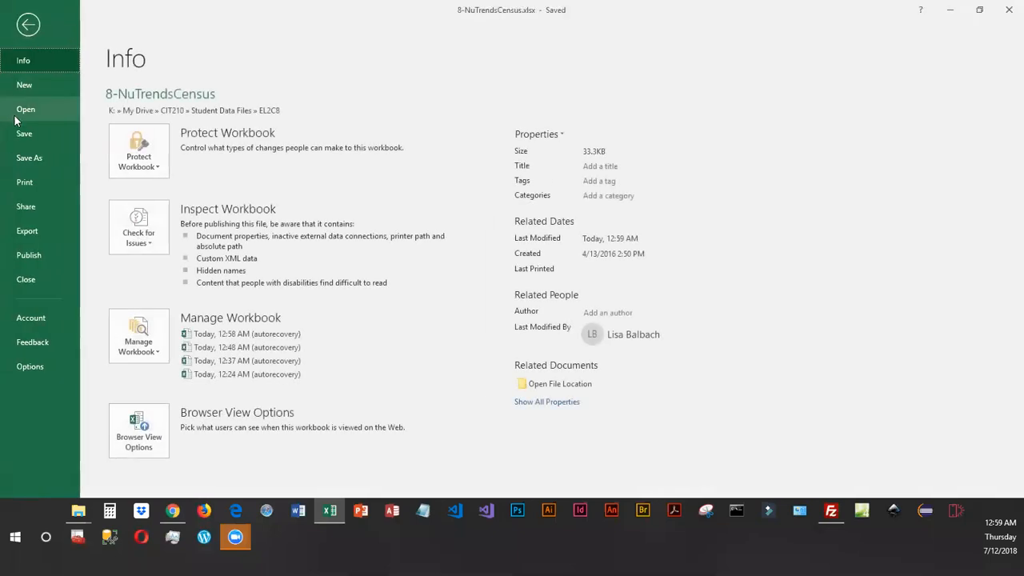
pyautogui.click(27, 281)
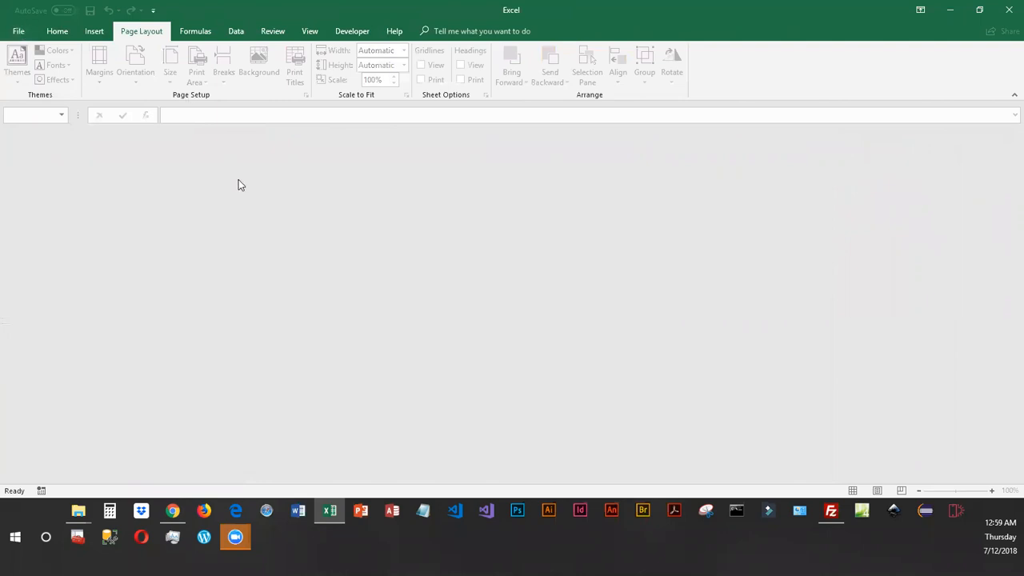
# - Browse the EL2C8 folder for a file to open, show all file types, and select HousingUnits.csv
pyautogui.click(18, 30)
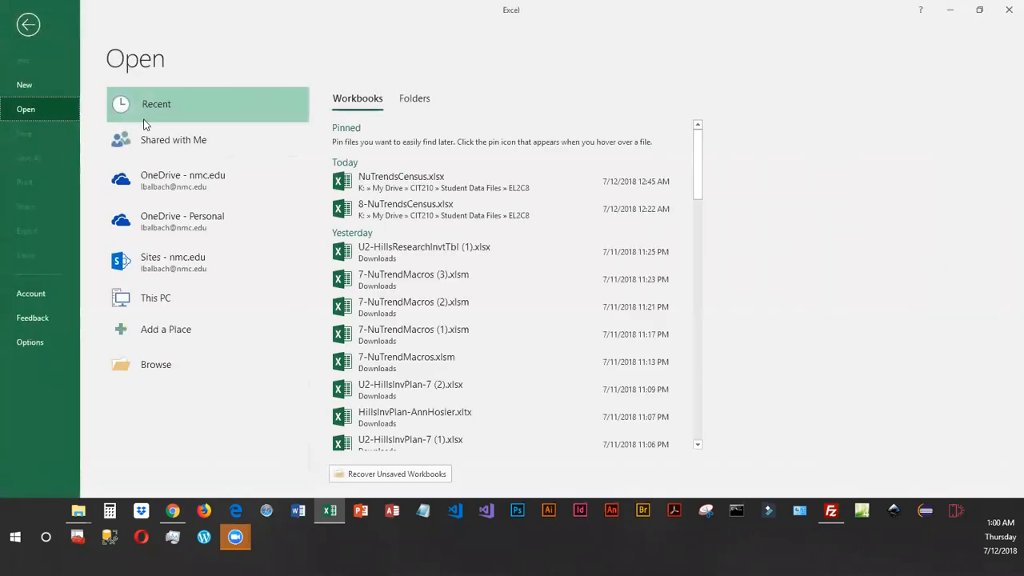
pyautogui.click(147, 369)
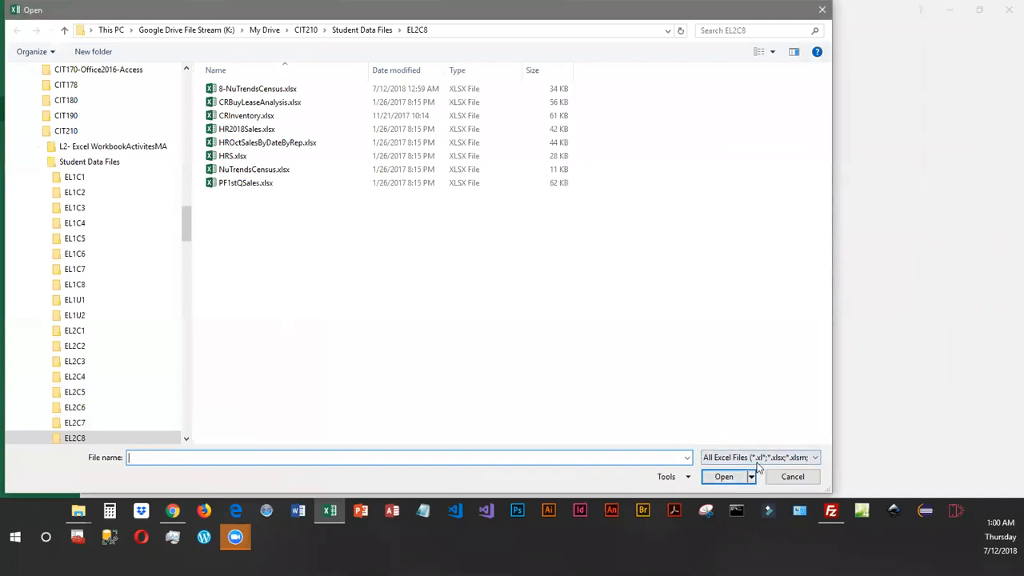
pyautogui.click(816, 461)
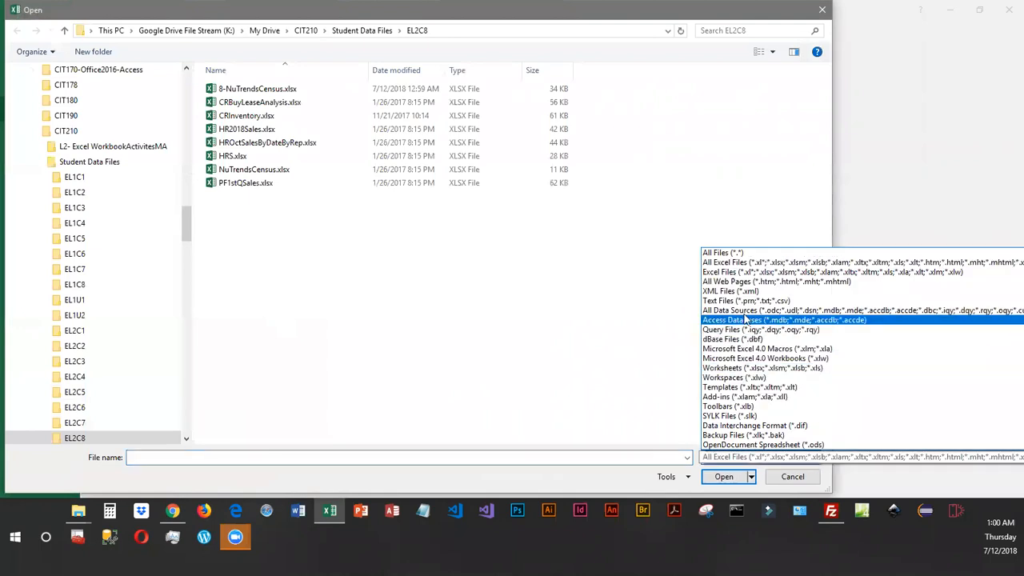
pyautogui.click(734, 255)
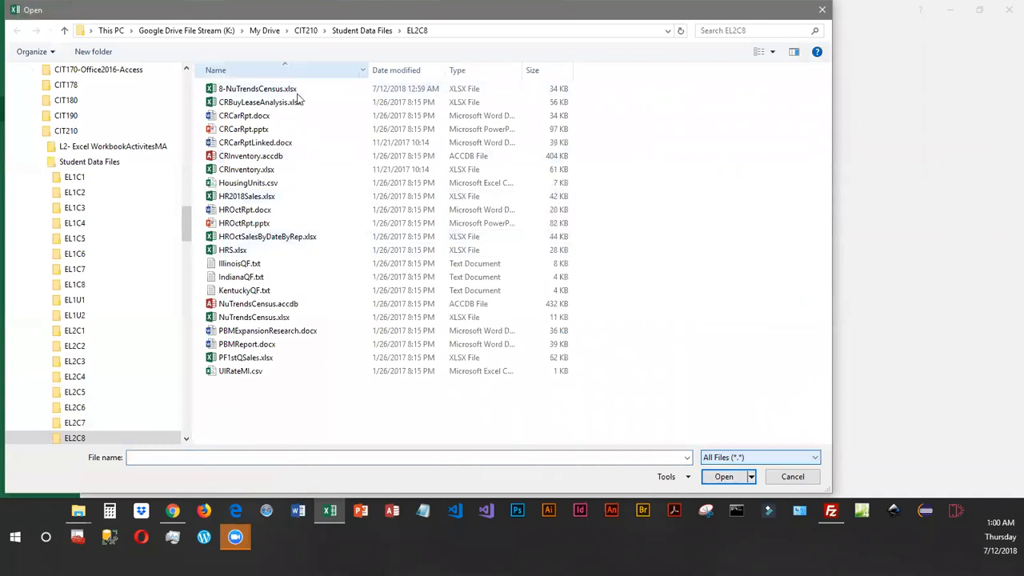
pyautogui.click(254, 184)
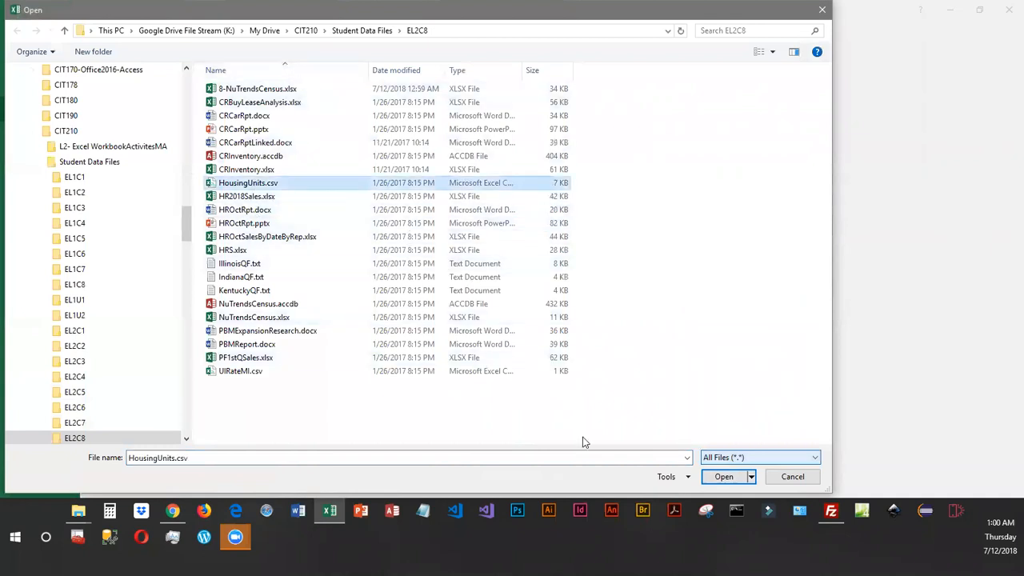